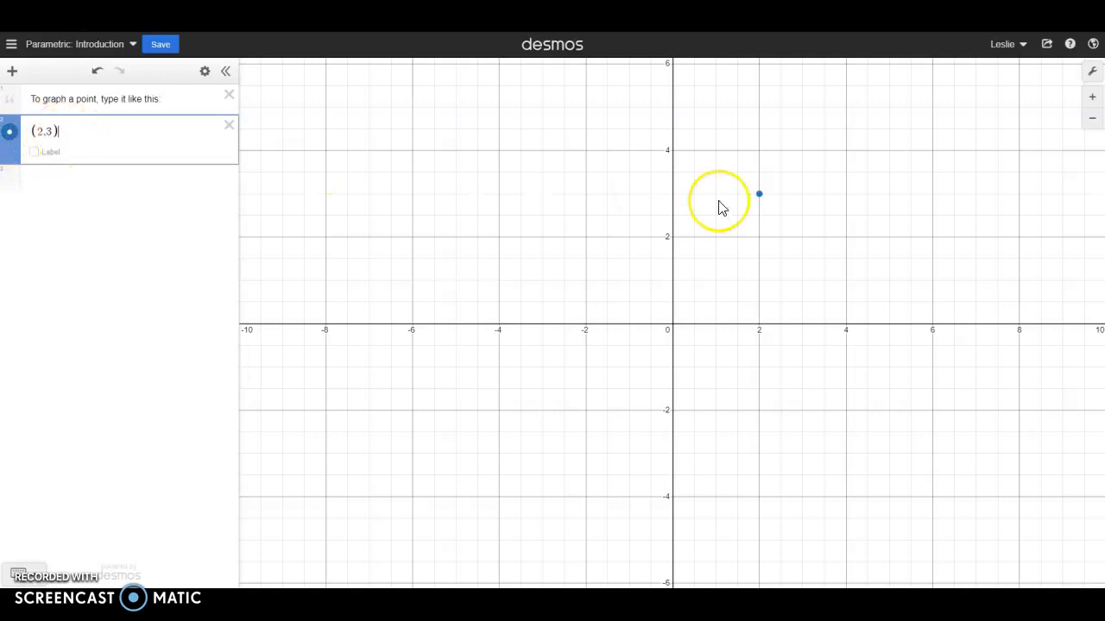
- Graph the parametric expression (t + 4, t² + 1) on a new line below the point (2, 3)
{"action": "left_click", "coordinate": [72, 131]}
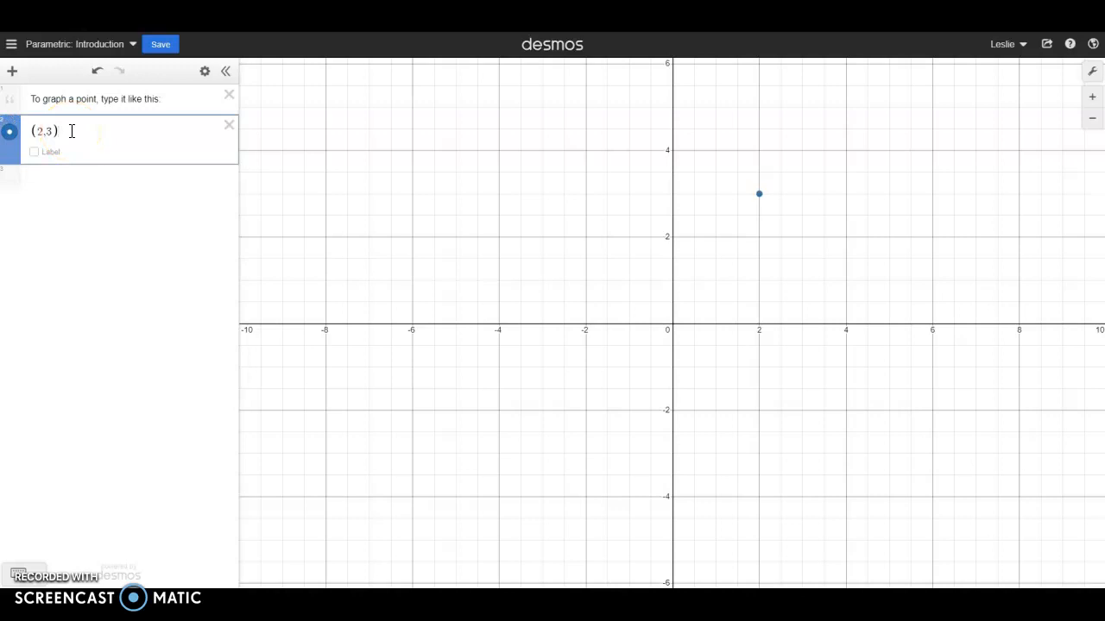
{"action": "left_click", "coordinate": [61, 181]}
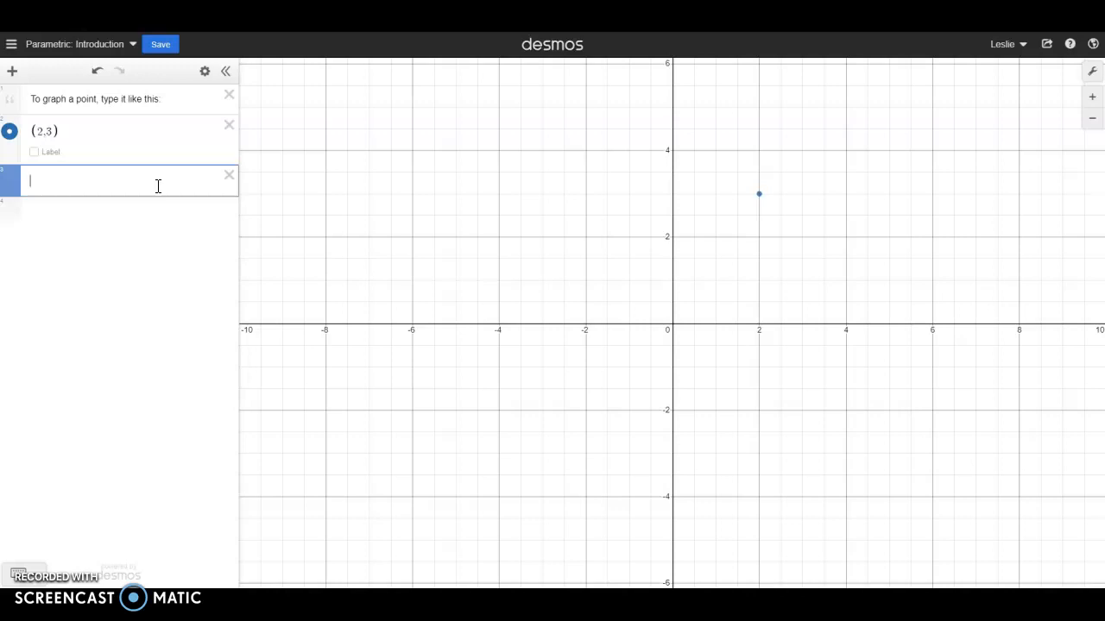
{"action": "type", "text": "("}
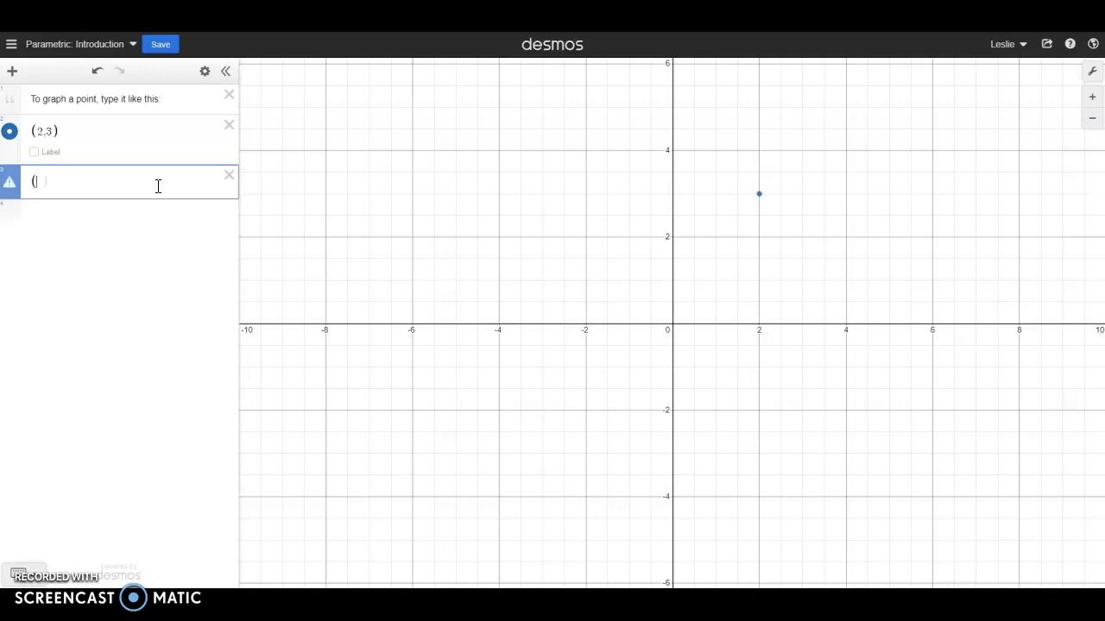
{"action": "type", "text": "t+4"}
{"action": "type", "text": ",T63"}
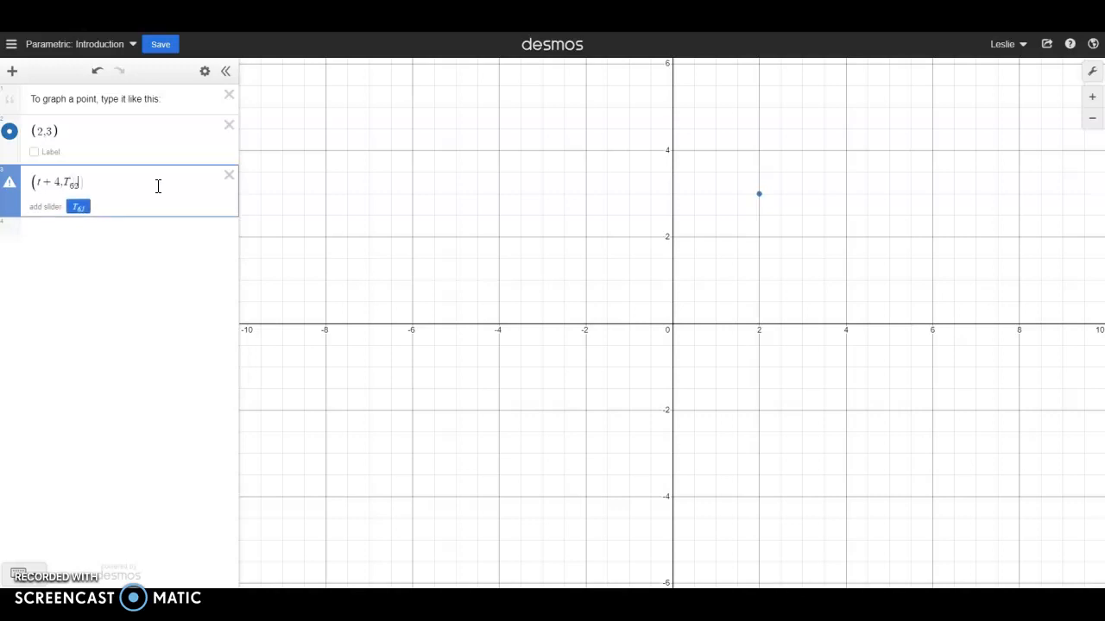
{"action": "key", "text": "BackSpace"}
{"action": "key", "text": "BackSpace"}
{"action": "key", "text": "BackSpace"}
{"action": "key", "text": "BackSpace"}
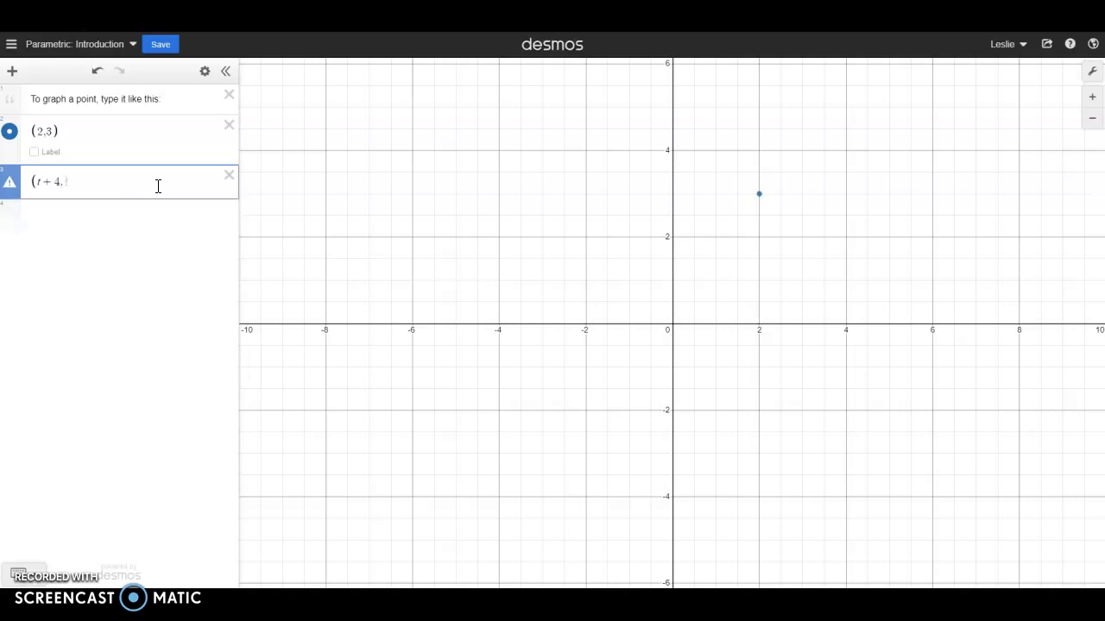
{"action": "type", "text": ",t^2"}
{"action": "key", "text": "Right"}
{"action": "type", "text": "+1"}
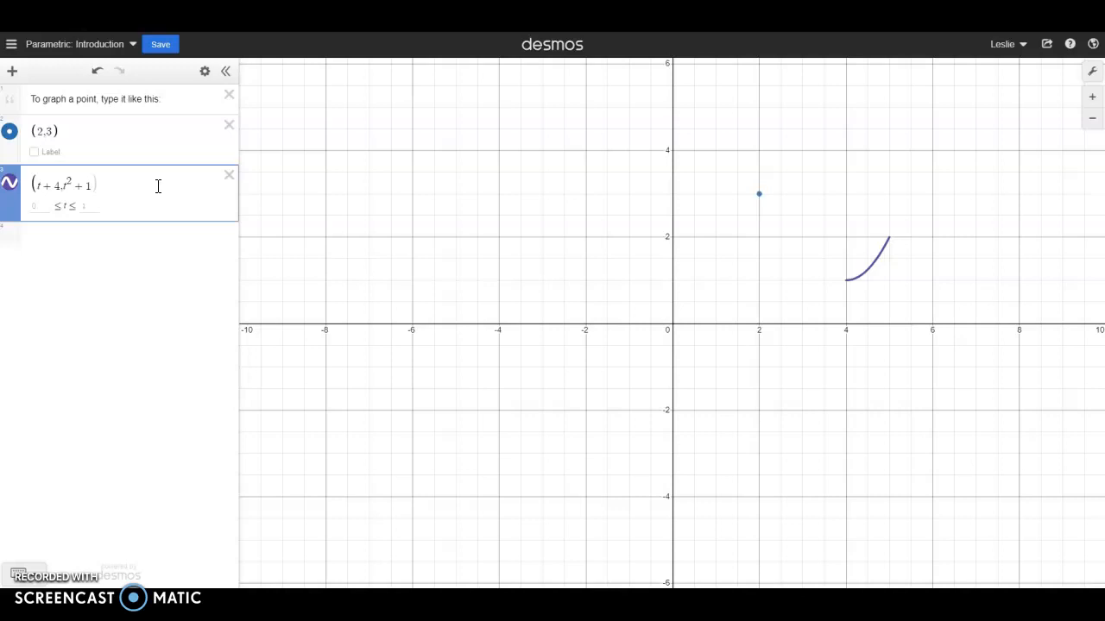
{"action": "type", "text": ")"}
{"action": "left_click", "coordinate": [893, 257]}
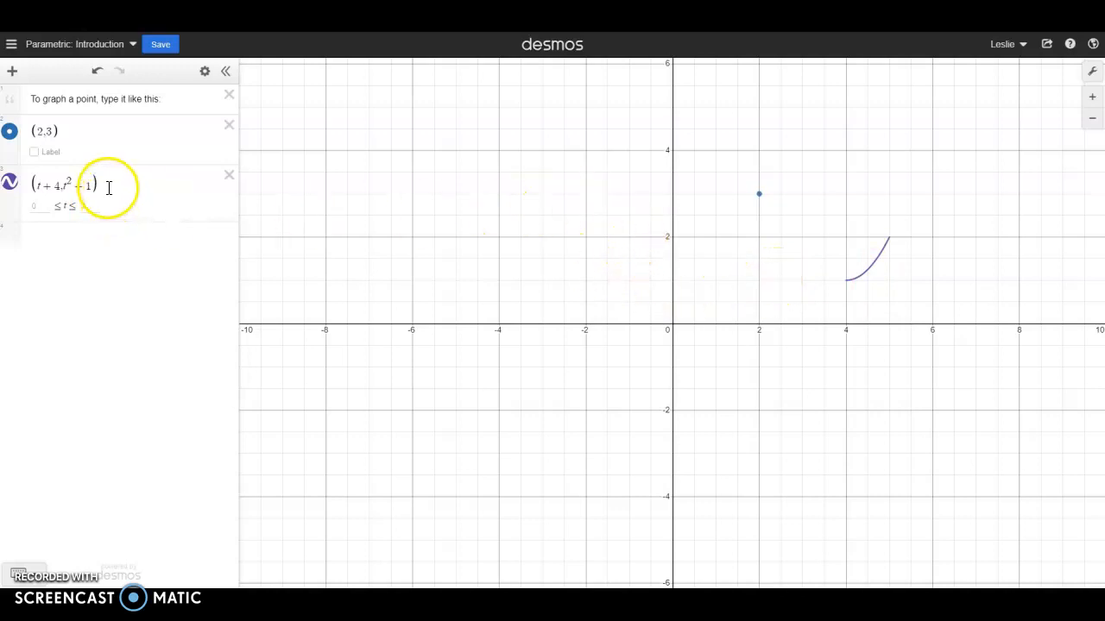
- Set the parameter range of the (t + 4, t² + 1) curve to 0 ≤ t ≤ 4
{"action": "left_click", "coordinate": [43, 210]}
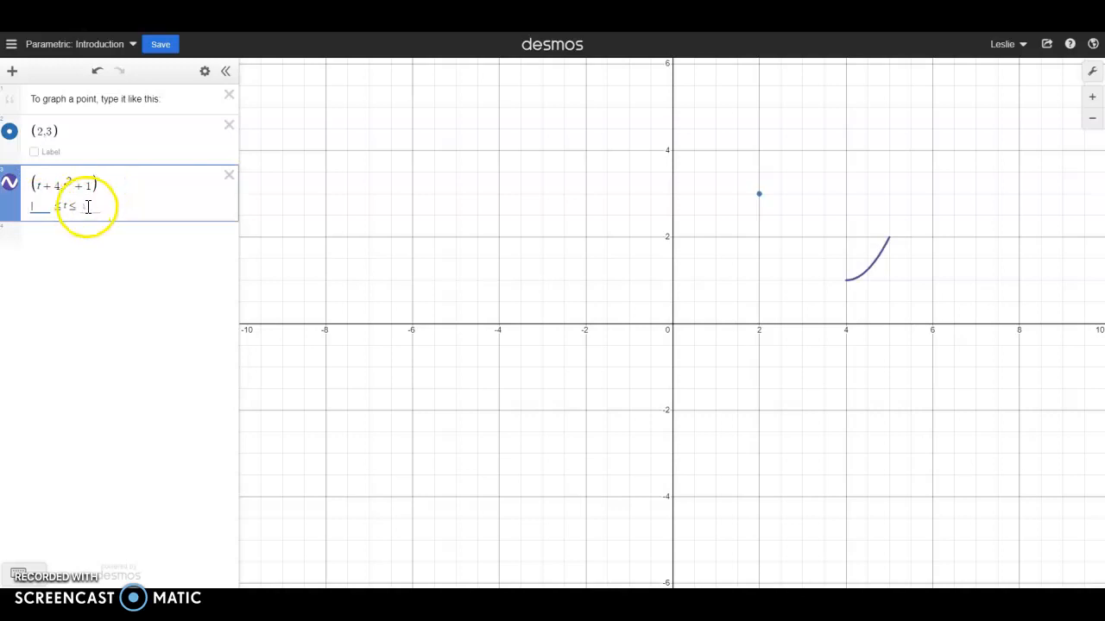
{"action": "left_click", "coordinate": [89, 207]}
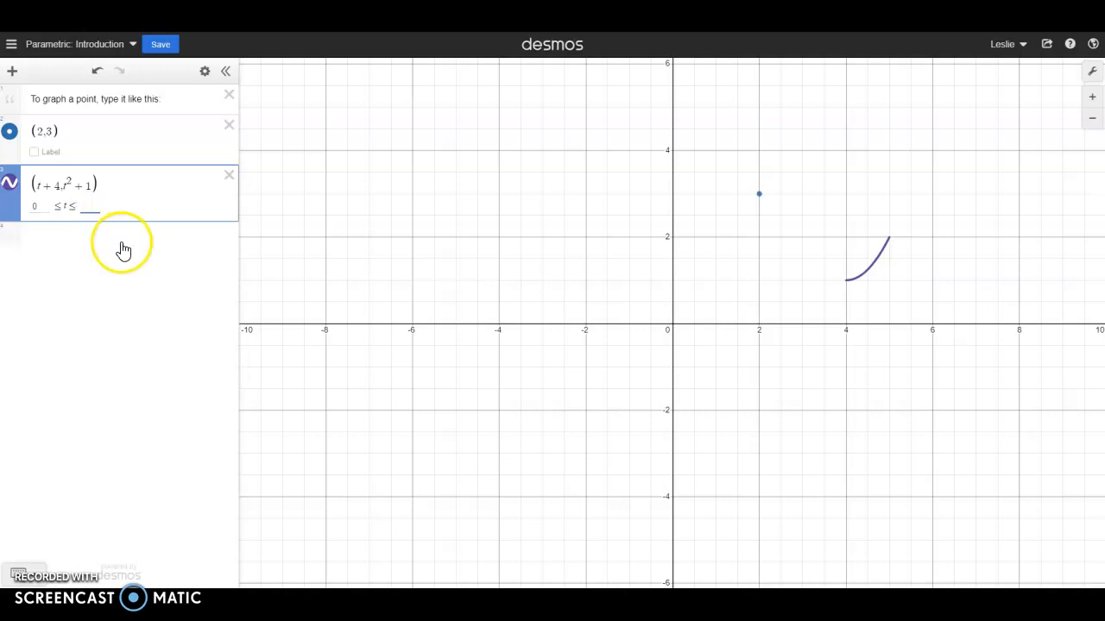
{"action": "type", "text": "4"}
{"action": "left_click_drag", "start_coordinate": [771, 223], "coordinate": [618, 486]}
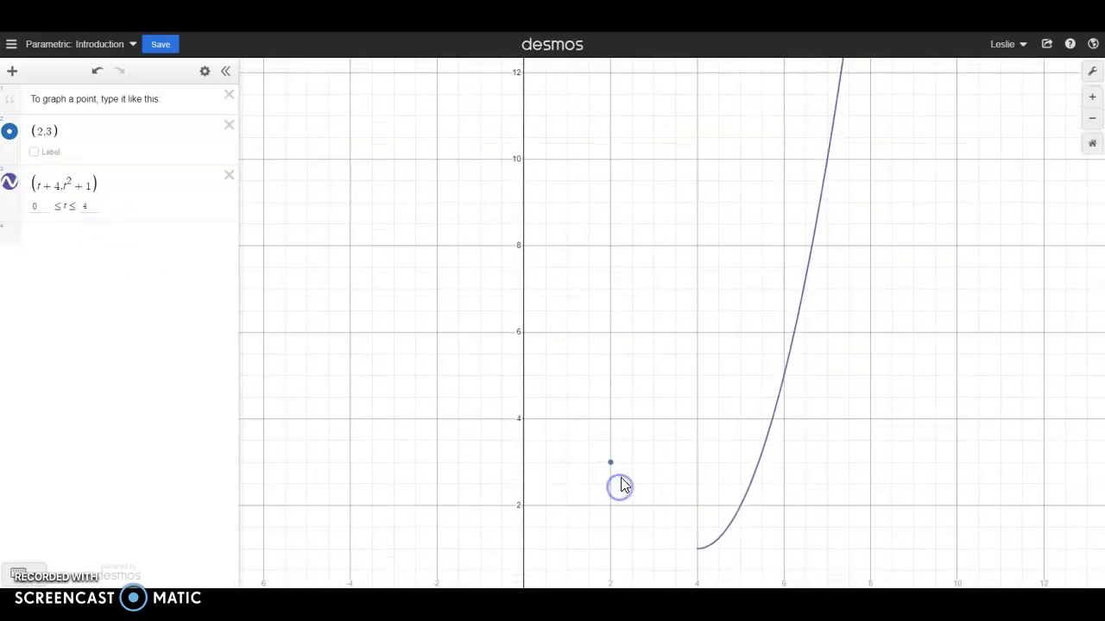
{"action": "scroll", "coordinate": [621, 486], "scroll_direction": "down", "scroll_amount": 2}
- Change the upper bound of t for the (t + 4, t² + 1) curve to 3
{"action": "left_click", "coordinate": [83, 205]}
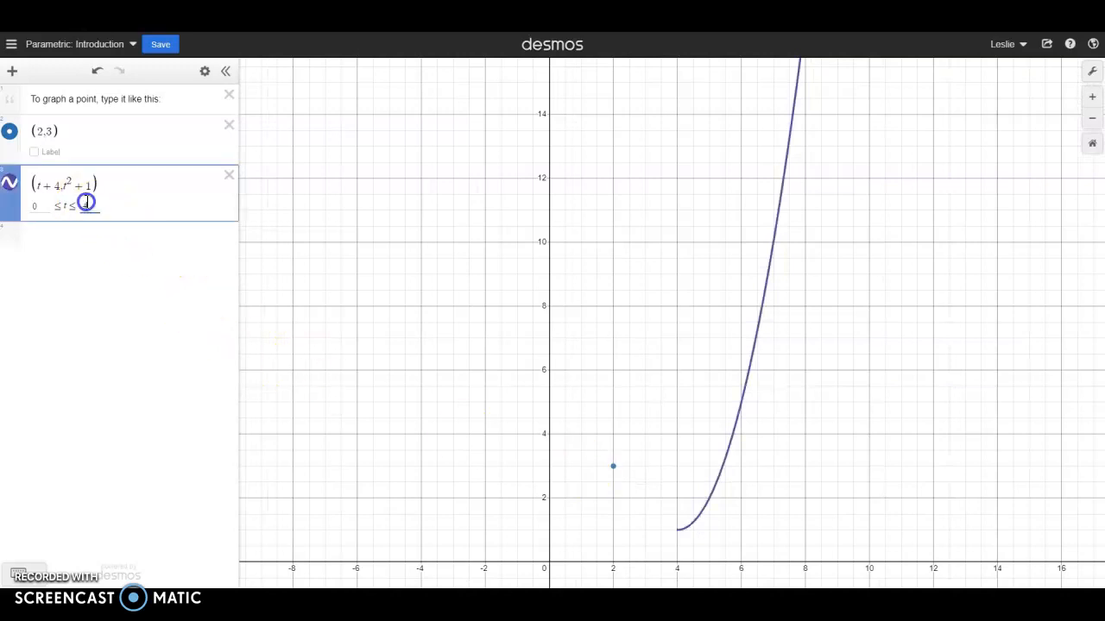
{"action": "key", "text": "BackSpace"}
{"action": "type", "text": "3"}
{"action": "left_click_drag", "start_coordinate": [692, 231], "coordinate": [762, 170]}
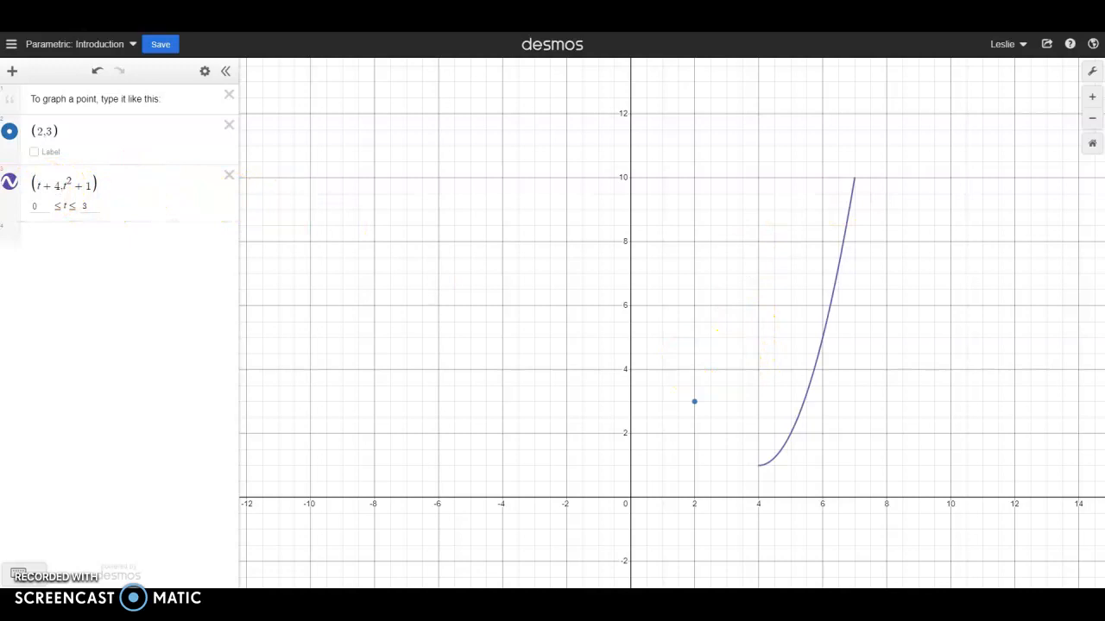
- Try green as the color of the (t + 4, t² + 1) curve and return it to purple
{"action": "left_click", "coordinate": [11, 183]}
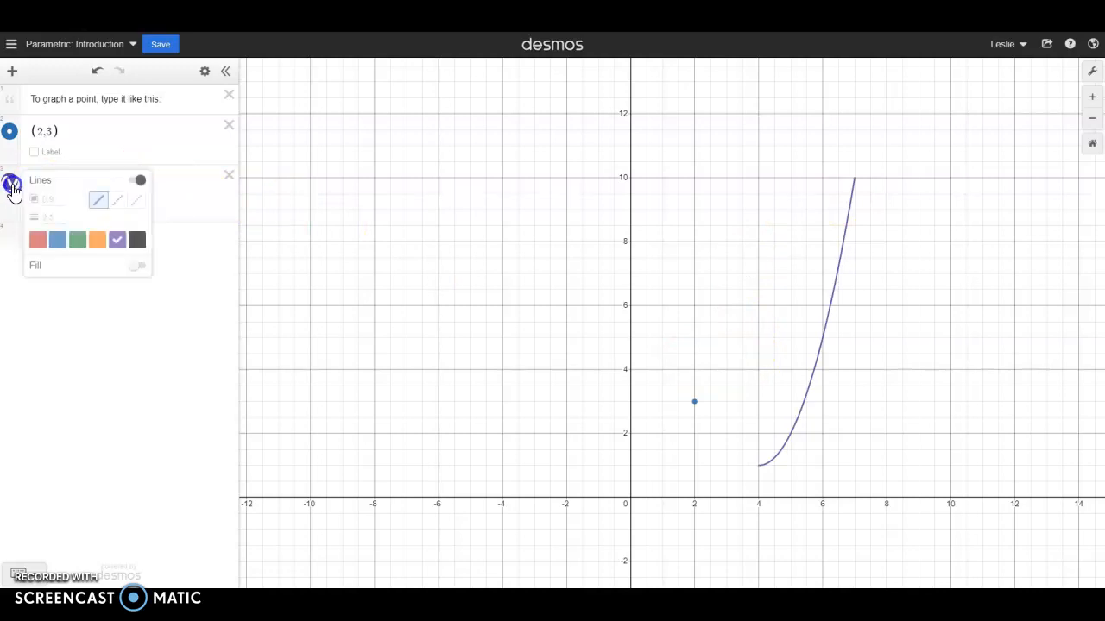
{"action": "left_click", "coordinate": [77, 240]}
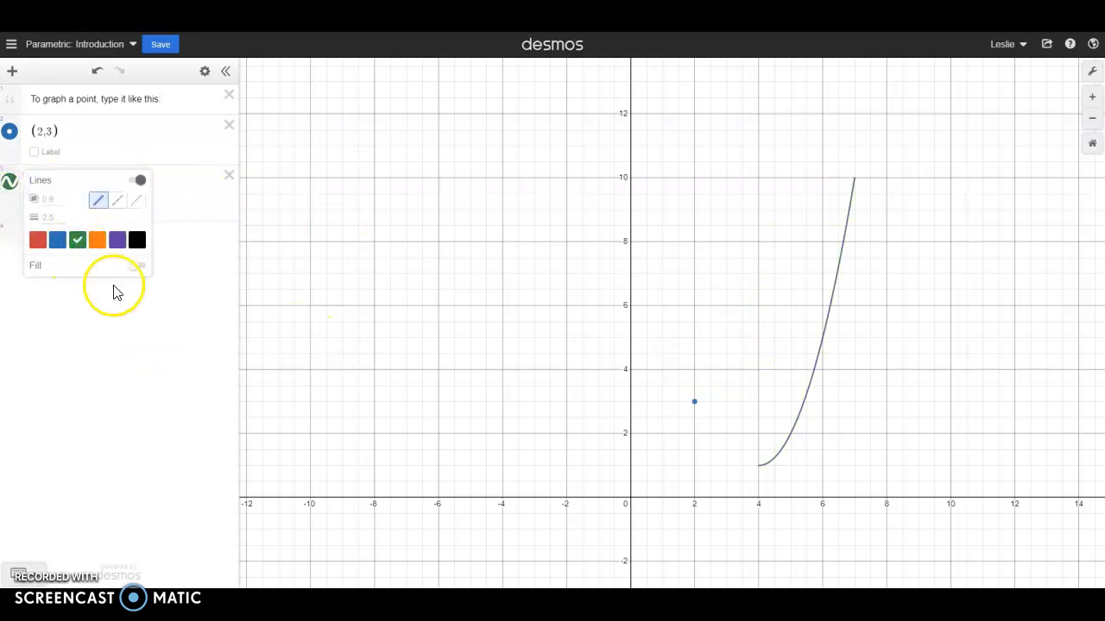
{"action": "left_click", "coordinate": [10, 183]}
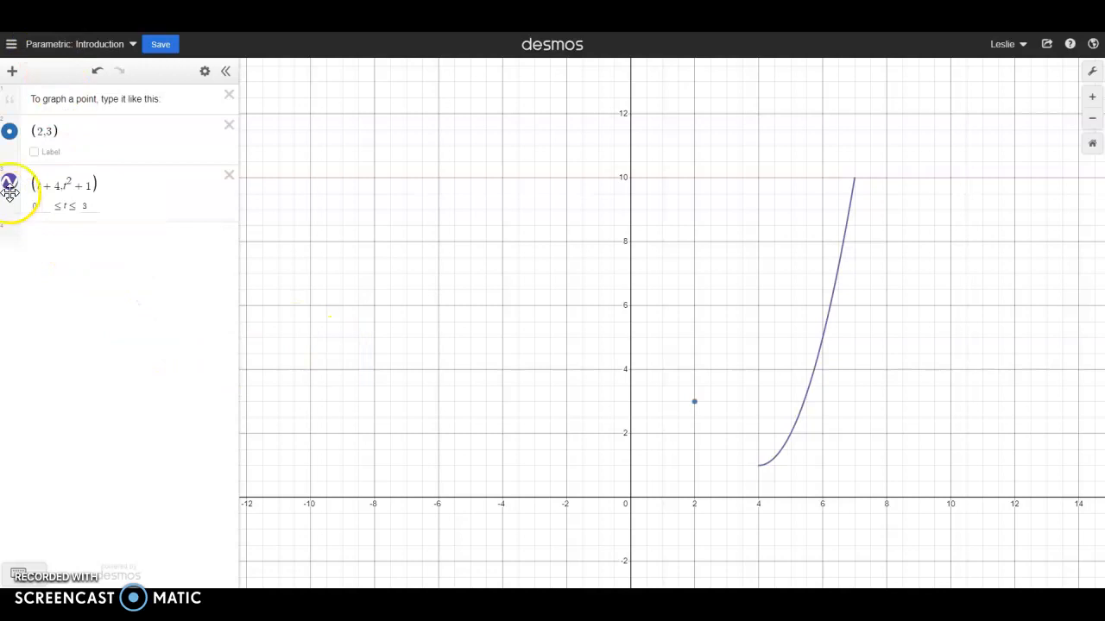
- Hide the point and the first curve, and graph the parametric expression (3t + 12, −2t + 5) on a new line
{"action": "left_click", "coordinate": [10, 131]}
{"action": "left_click", "coordinate": [9, 183]}
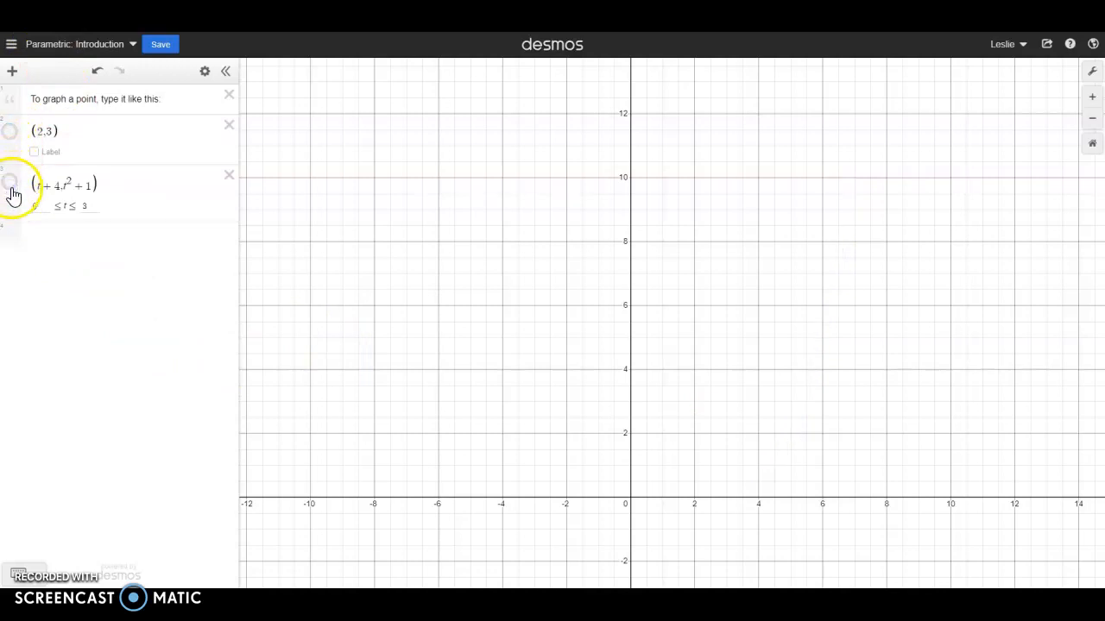
{"action": "left_click", "coordinate": [47, 245]}
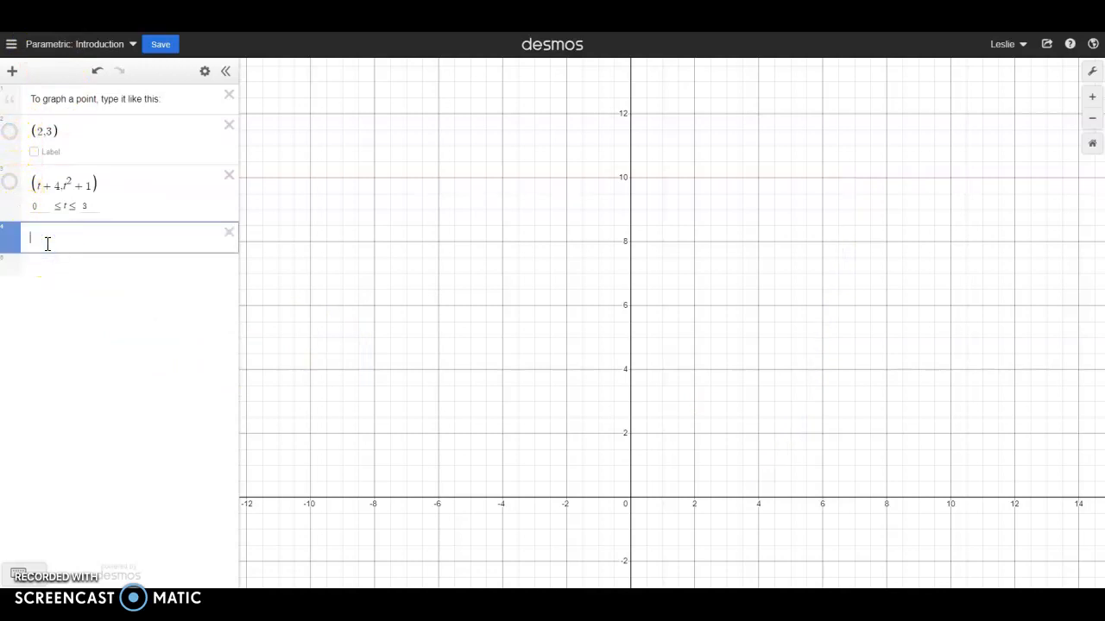
{"action": "type", "text": "("}
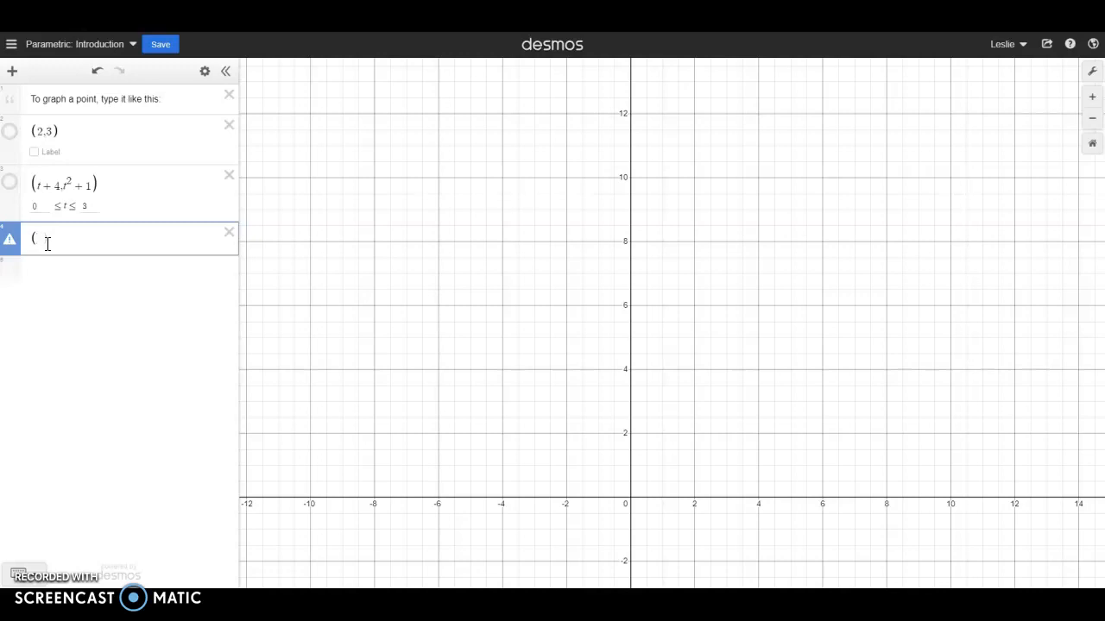
{"action": "type", "text": "3t"}
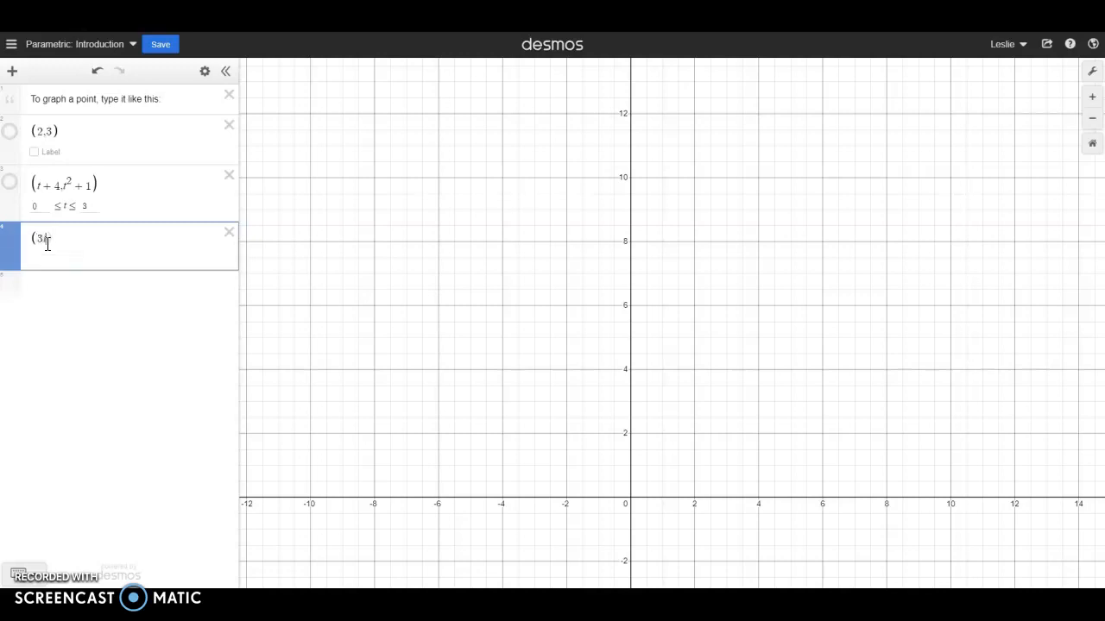
{"action": "type", "text": "+12,"}
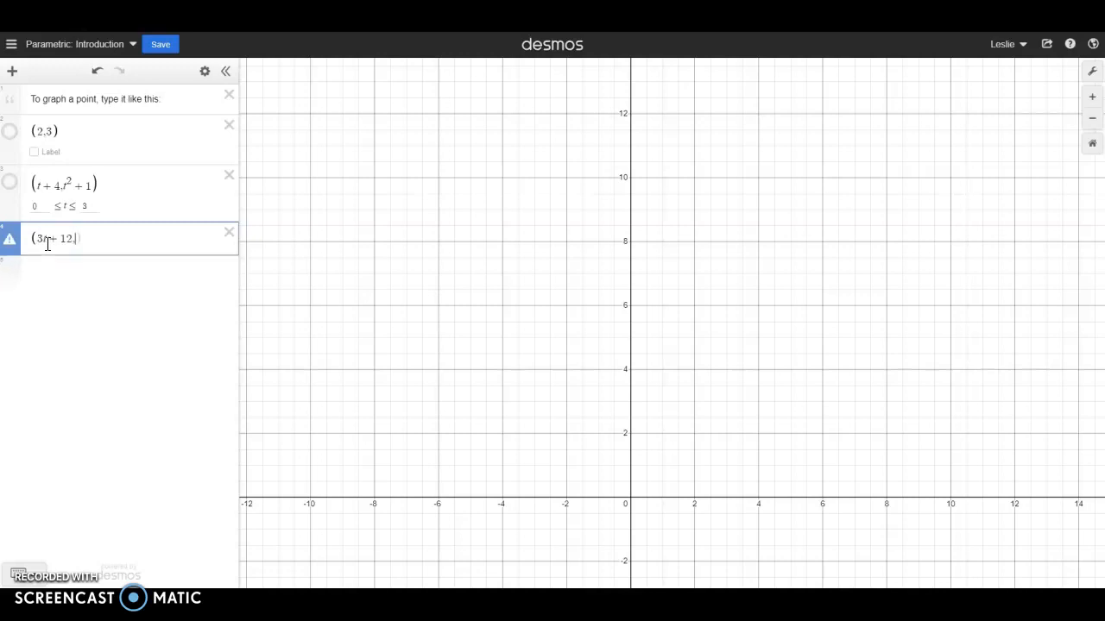
{"action": "type", "text": "-2t"}
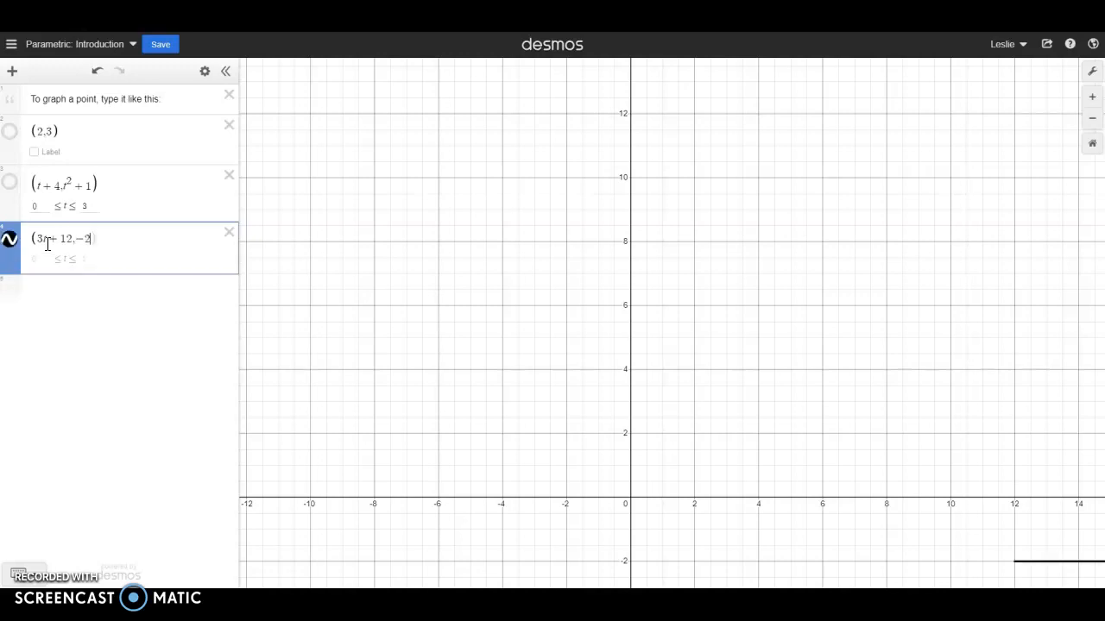
{"action": "type", "text": "+5)"}
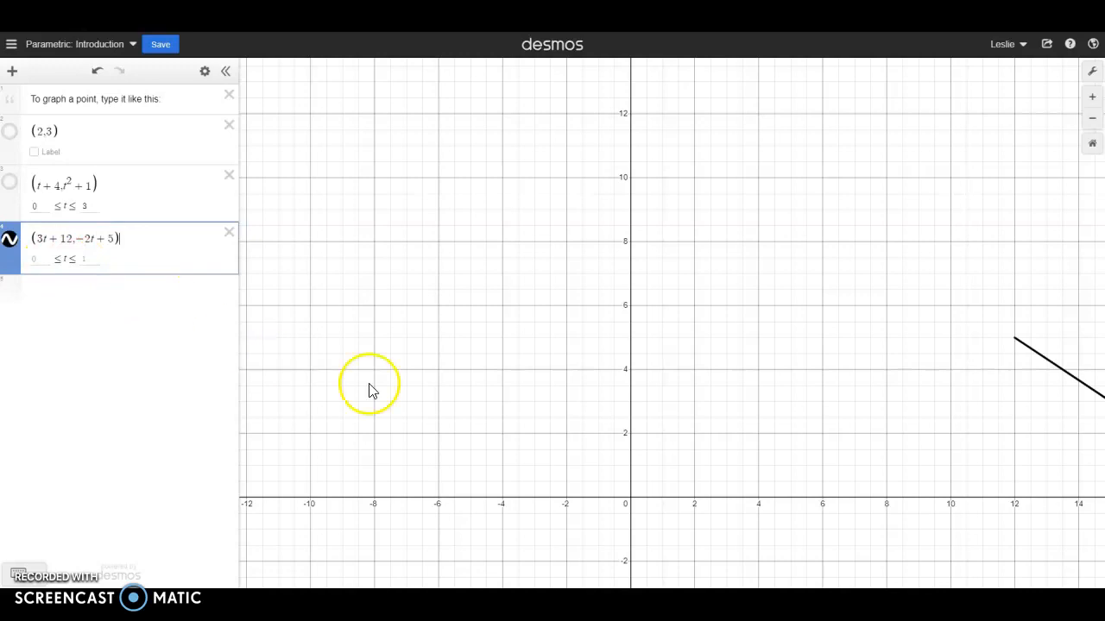
{"action": "left_click_drag", "start_coordinate": [910, 434], "coordinate": [670, 397]}
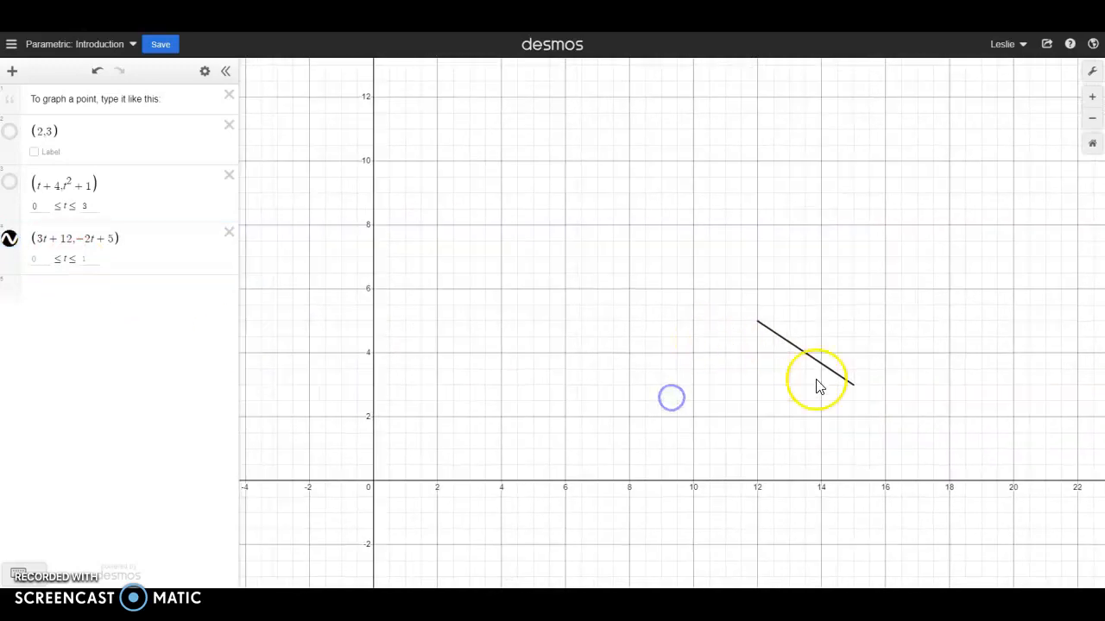
{"action": "left_click_drag", "start_coordinate": [816, 387], "coordinate": [821, 385]}
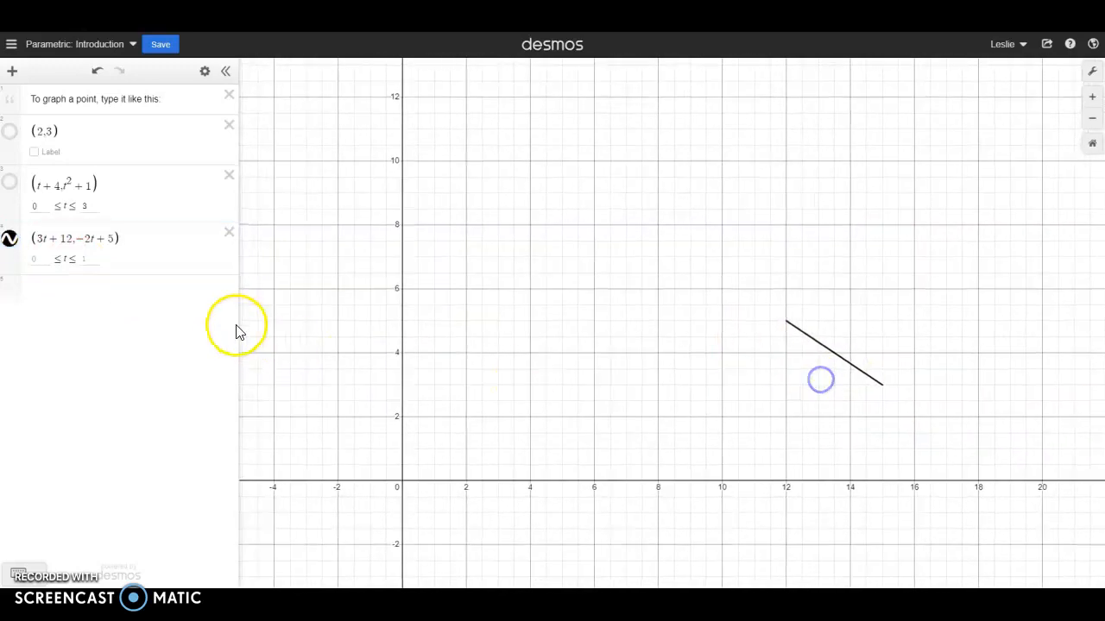
- Set the upper bound of t for the (3t + 12, −2t + 5) line to 5
{"action": "left_click", "coordinate": [84, 259]}
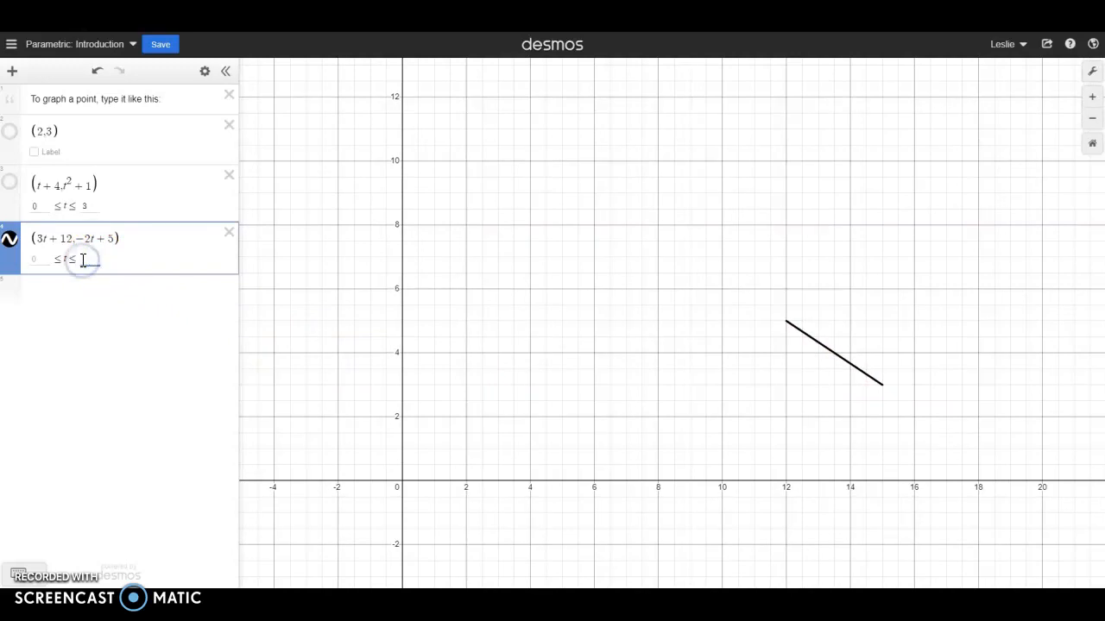
{"action": "type", "text": "5"}
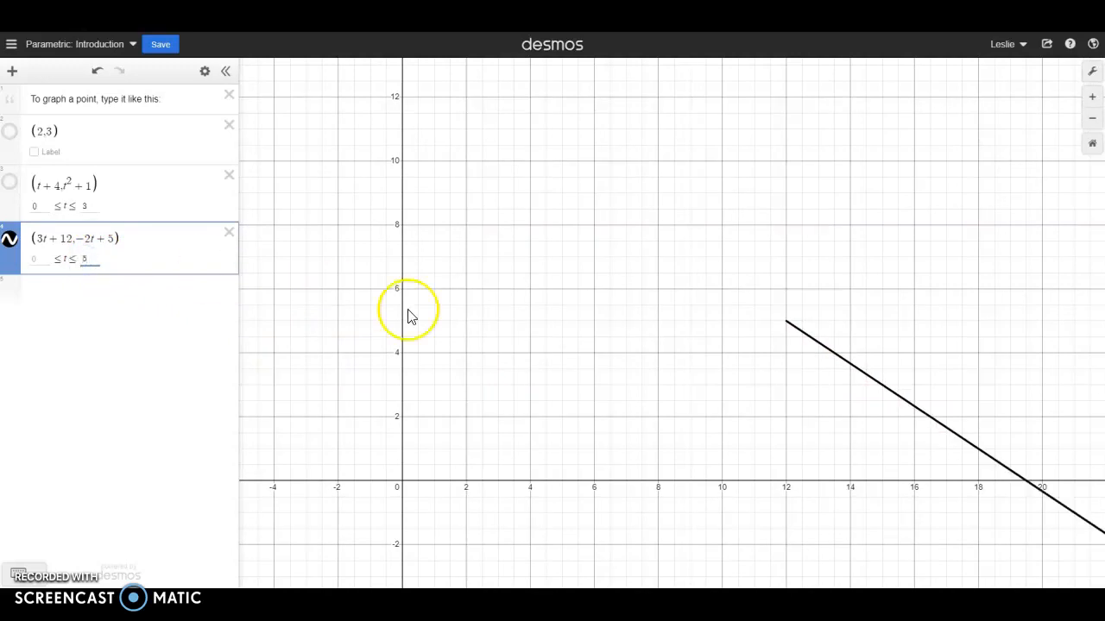
{"action": "scroll", "coordinate": [605, 358], "scroll_direction": "down", "scroll_amount": 3}
{"action": "left_click_drag", "start_coordinate": [677, 436], "coordinate": [552, 362]}
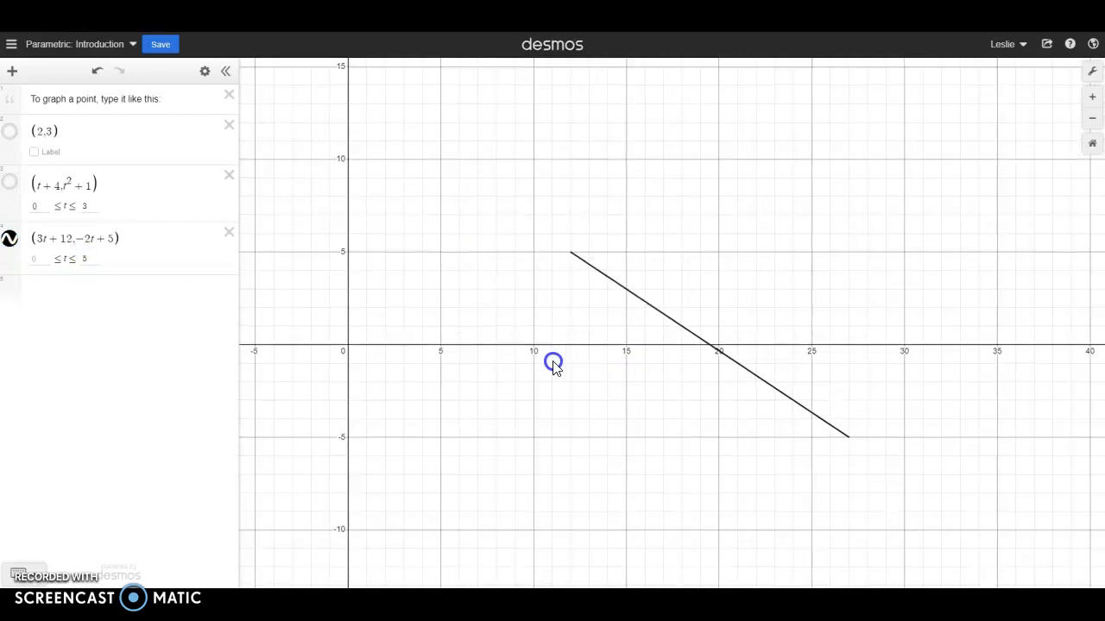
- Set the parameter range of the (3t + 12, −2t + 5) line to −3 ≤ t ≤ 2
{"action": "left_click", "coordinate": [34, 259]}
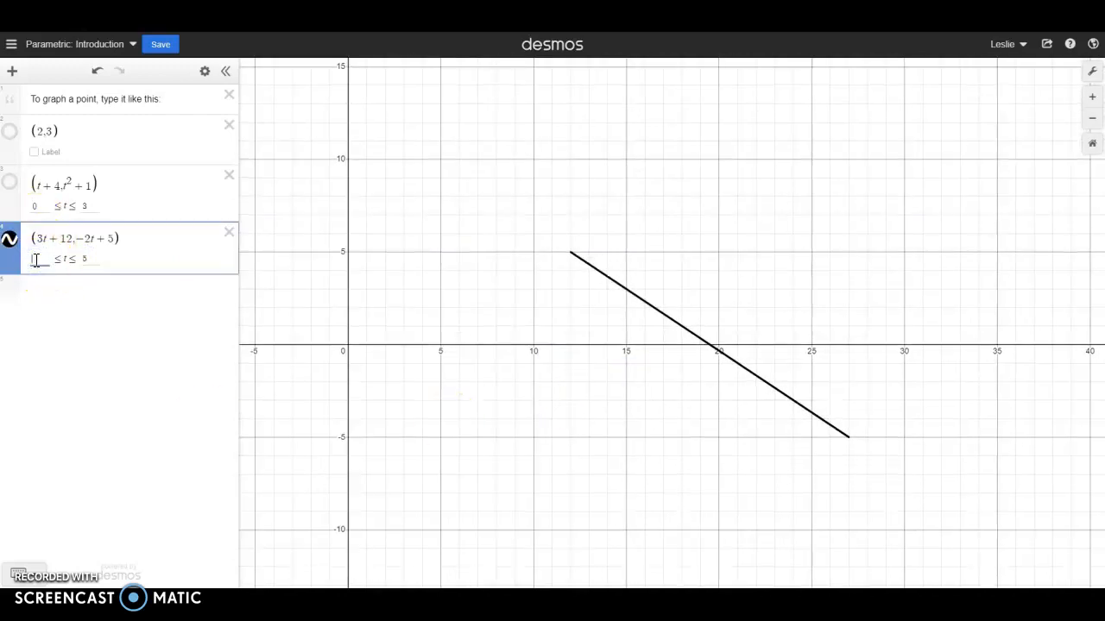
{"action": "key", "text": "BackSpace"}
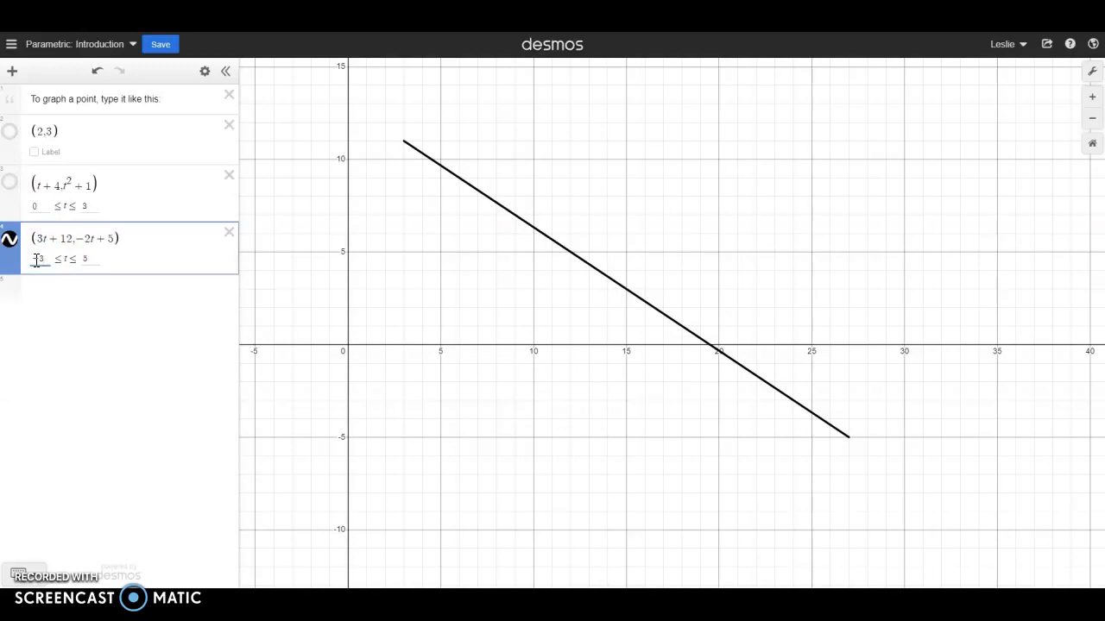
{"action": "left_click", "coordinate": [87, 258]}
{"action": "key", "text": "BackSpace"}
{"action": "type", "text": "2"}
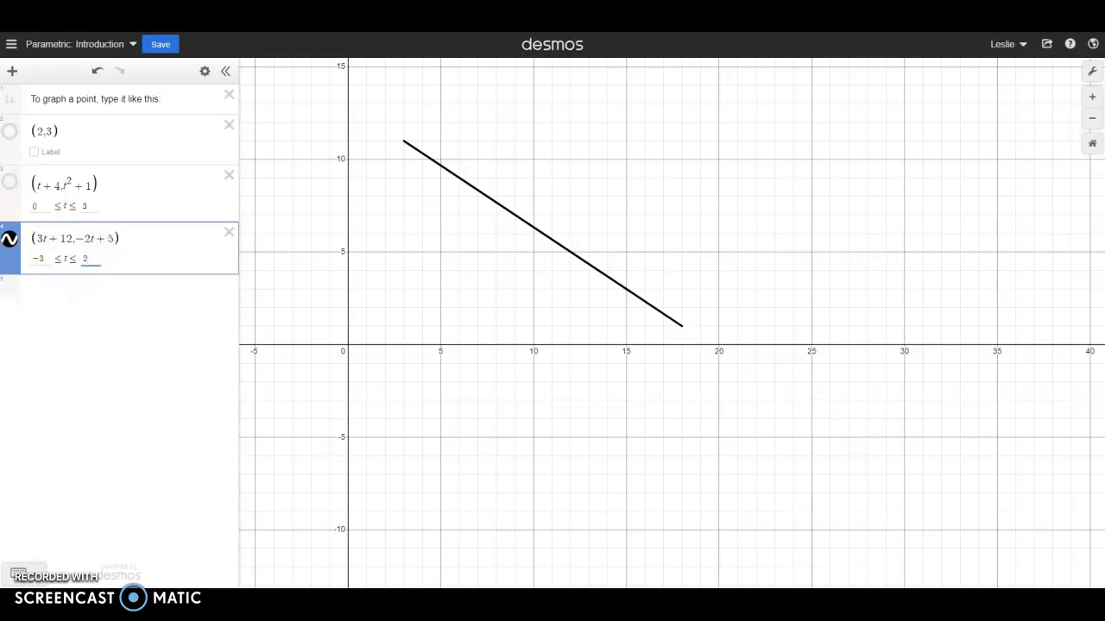
{"action": "left_click_drag", "start_coordinate": [750, 196], "coordinate": [773, 182]}
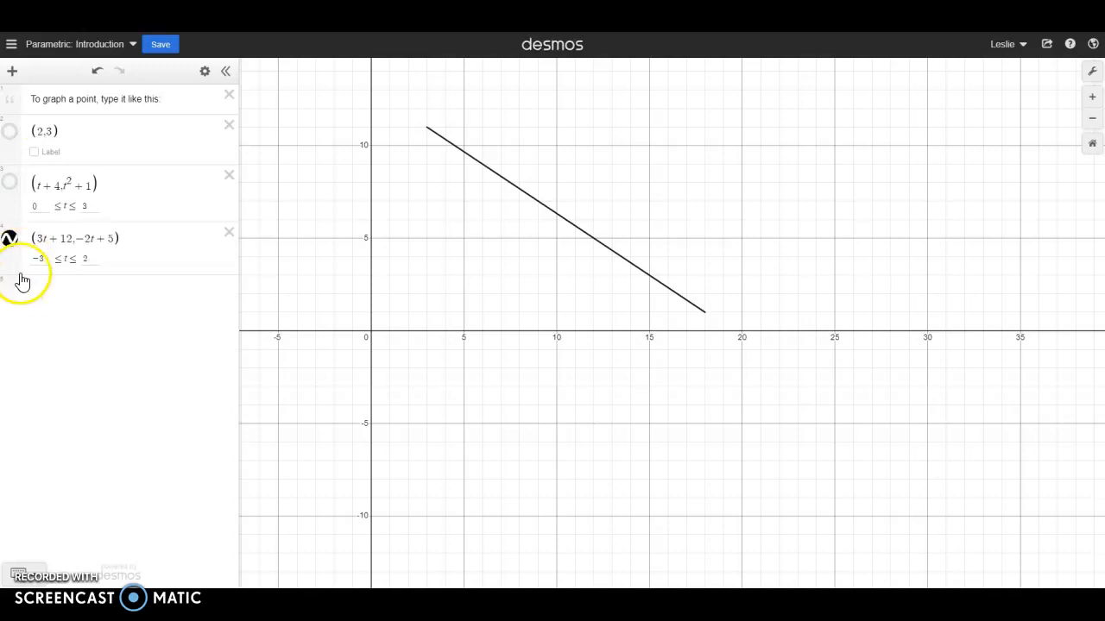
- Hide the (3t + 12, −2t + 5) line and graph the parametric expression (5√t, 2t + 8) on a new line
{"action": "left_click", "coordinate": [10, 238]}
{"action": "left_click", "coordinate": [60, 297]}
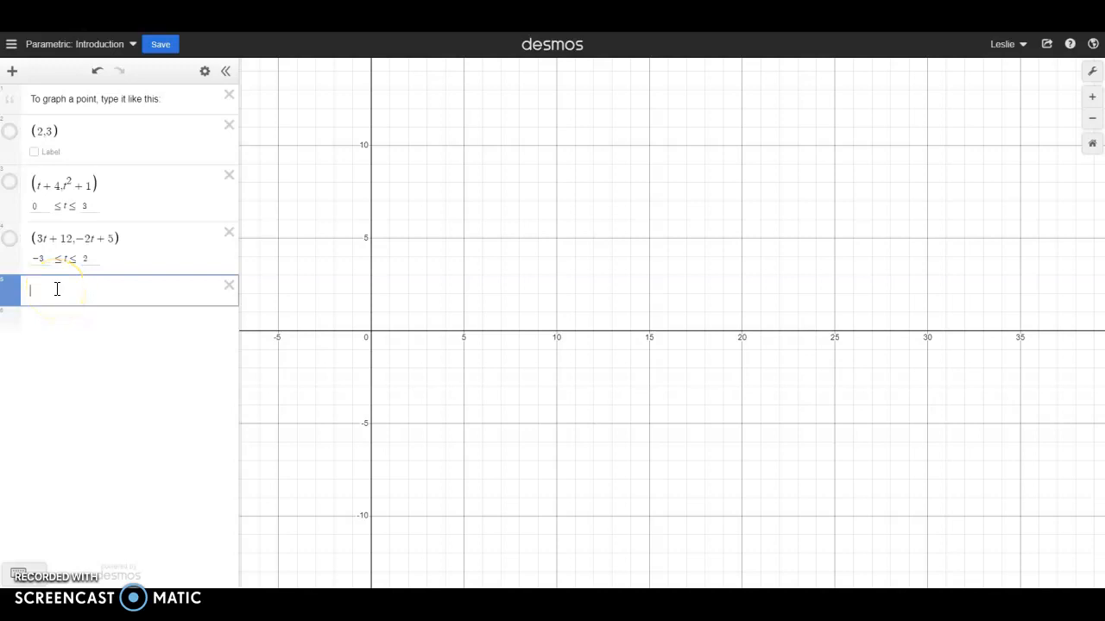
{"action": "type", "text": "("}
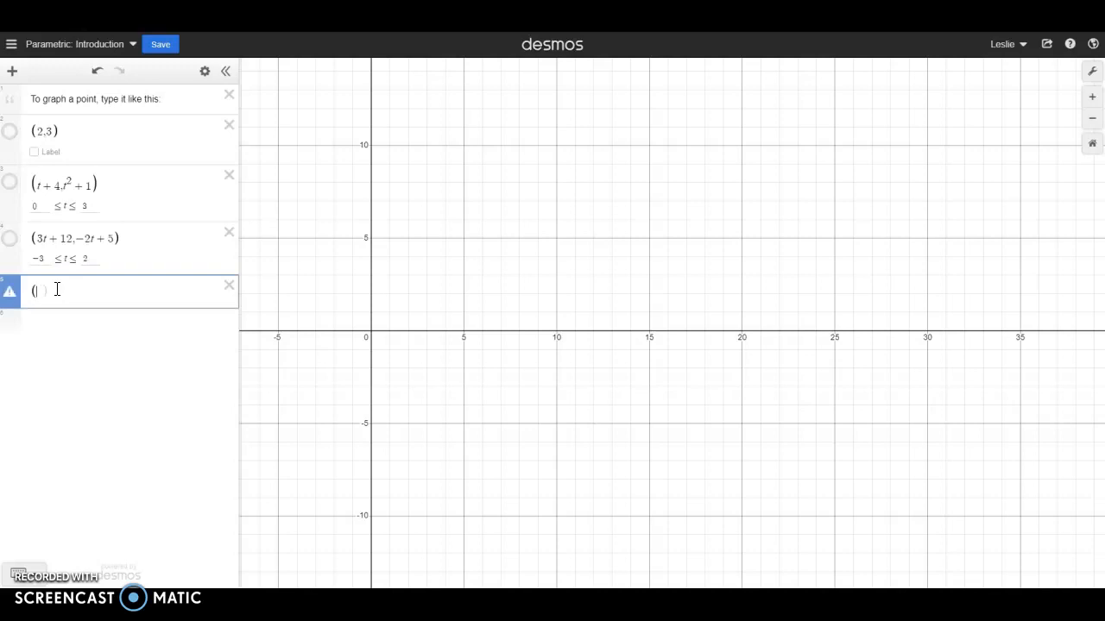
{"action": "type", "text": "5sqrt"}
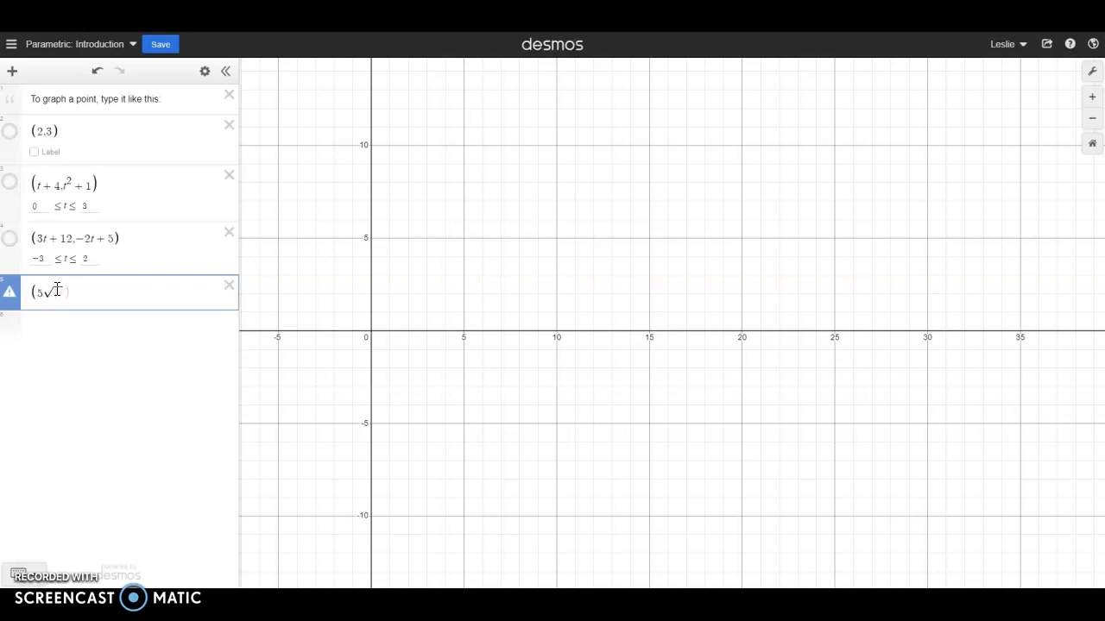
{"action": "type", "text": "t"}
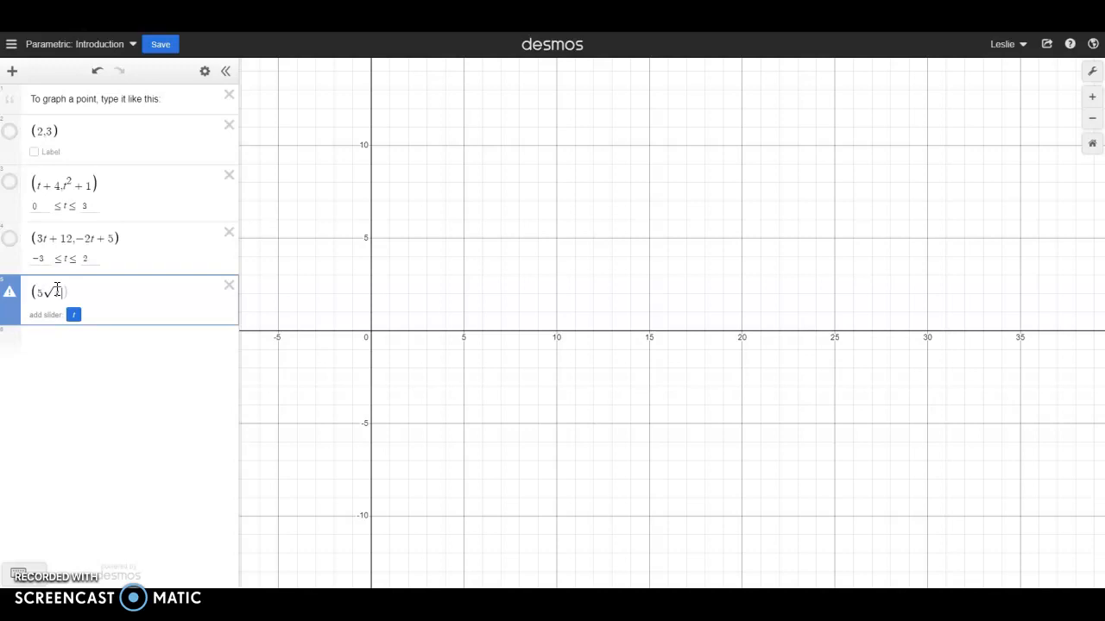
{"action": "type", "text": ","}
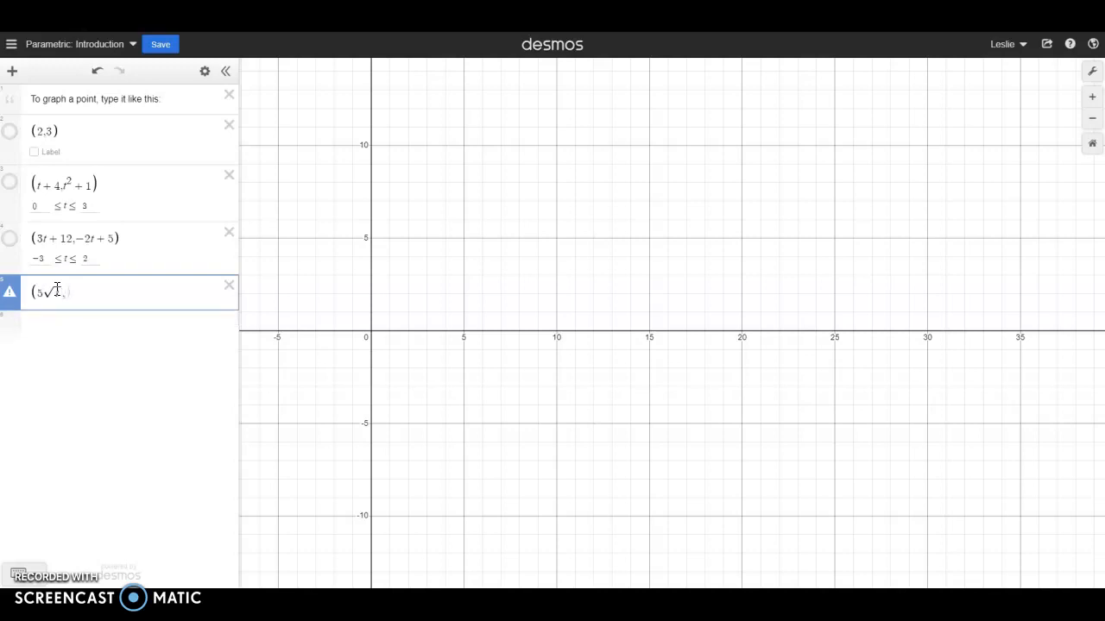
{"action": "type", "text": "2t+8)"}
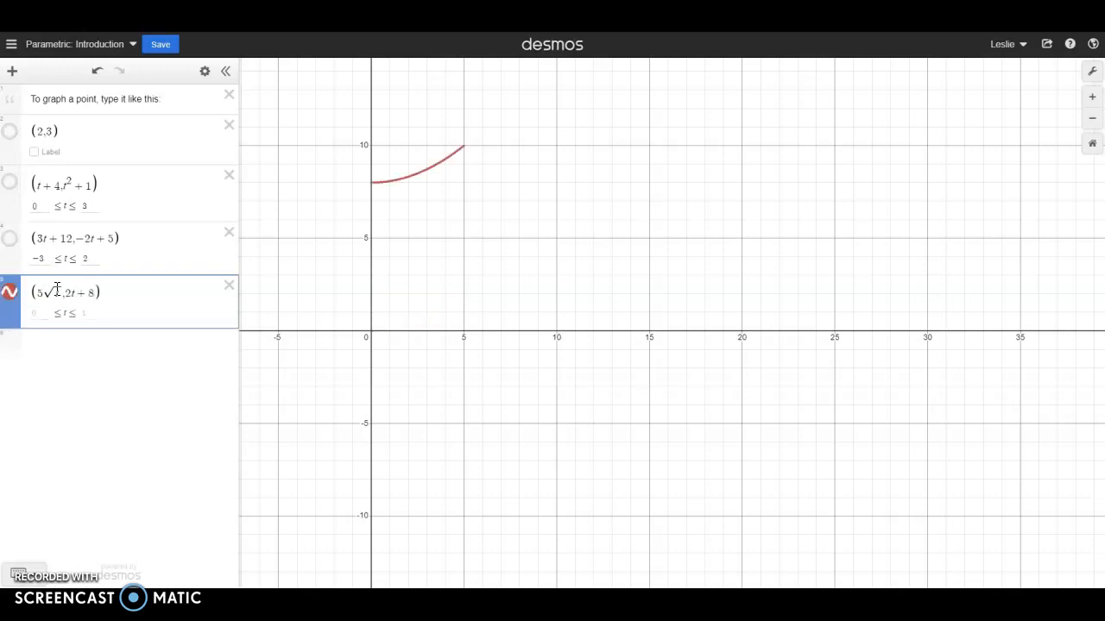
- Try 4 as the upper bound of t for the (5√t, 2t + 8) curve, and set it to 8
{"action": "left_click_drag", "start_coordinate": [421, 264], "coordinate": [673, 348]}
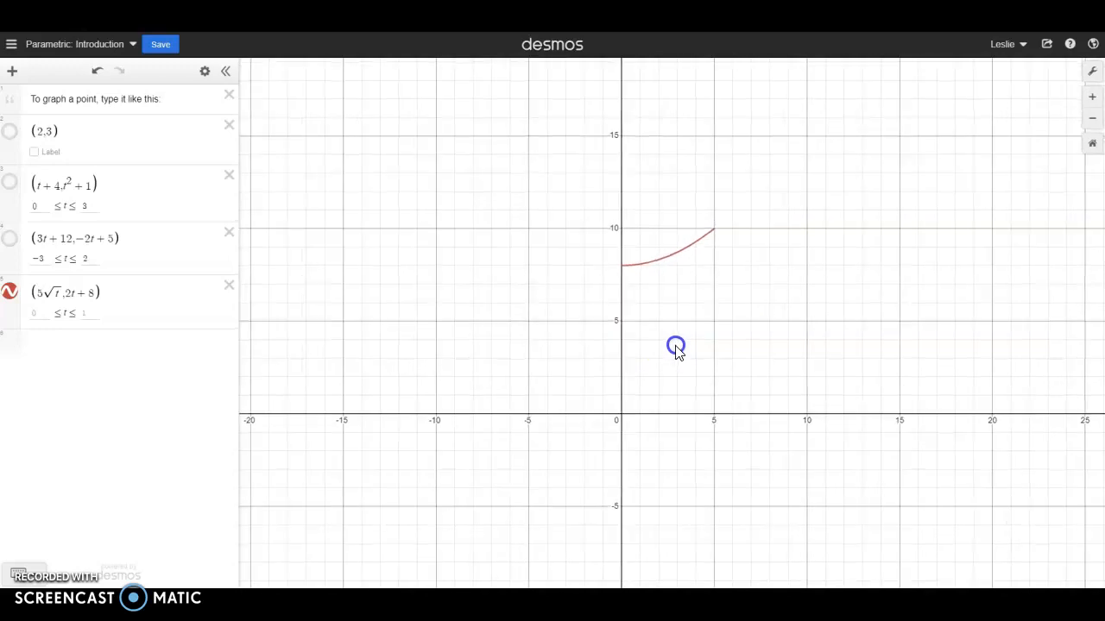
{"action": "left_click", "coordinate": [85, 314]}
{"action": "type", "text": "4"}
{"action": "left_click_drag", "start_coordinate": [567, 263], "coordinate": [542, 377]}
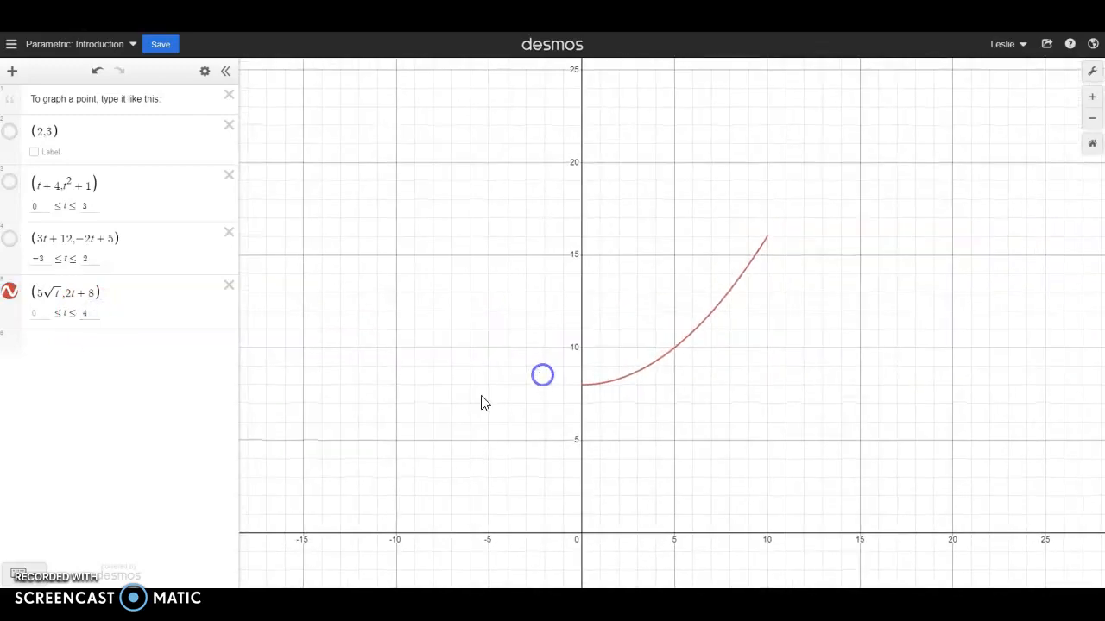
{"action": "left_click", "coordinate": [85, 313]}
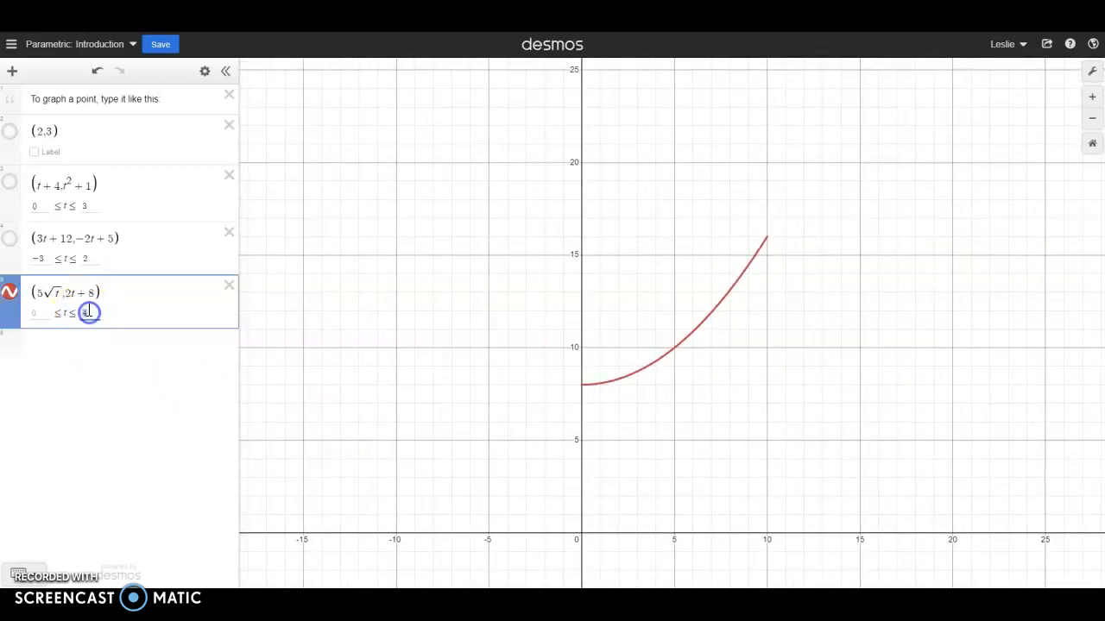
{"action": "key", "text": "BackSpace"}
{"action": "type", "text": "8"}
- Try negative lower bounds of t down to −10 for the (5√t, 2t + 8) curve, and set the lower bound to 0
{"action": "left_click", "coordinate": [32, 315]}
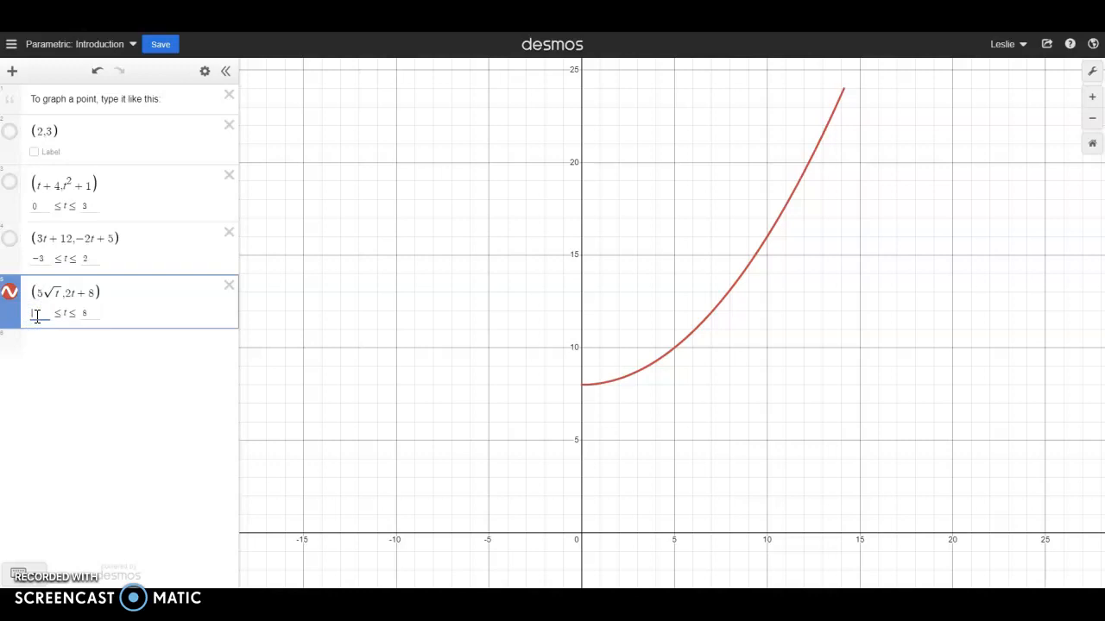
{"action": "type", "text": "-1"}
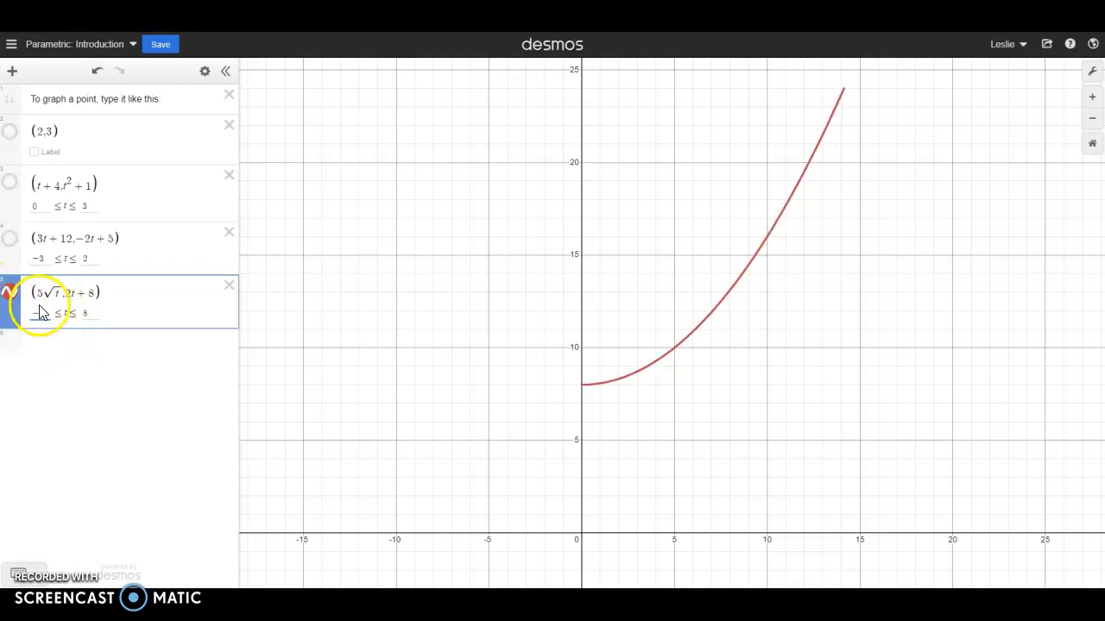
{"action": "left_click_drag", "start_coordinate": [39, 313], "coordinate": [45, 314]}
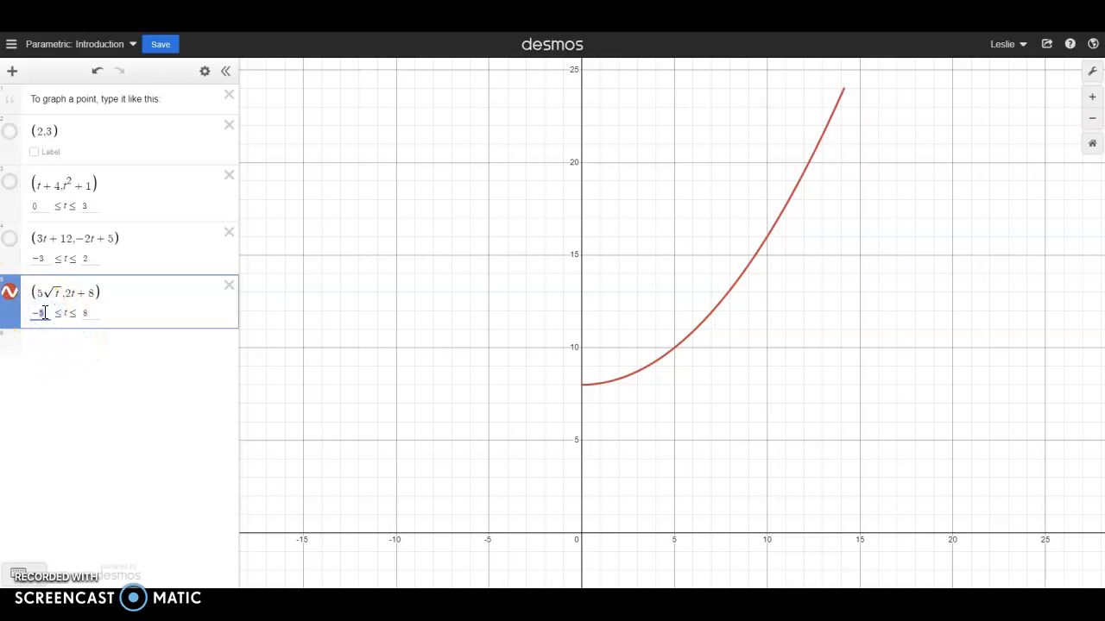
{"action": "type", "text": "0"}
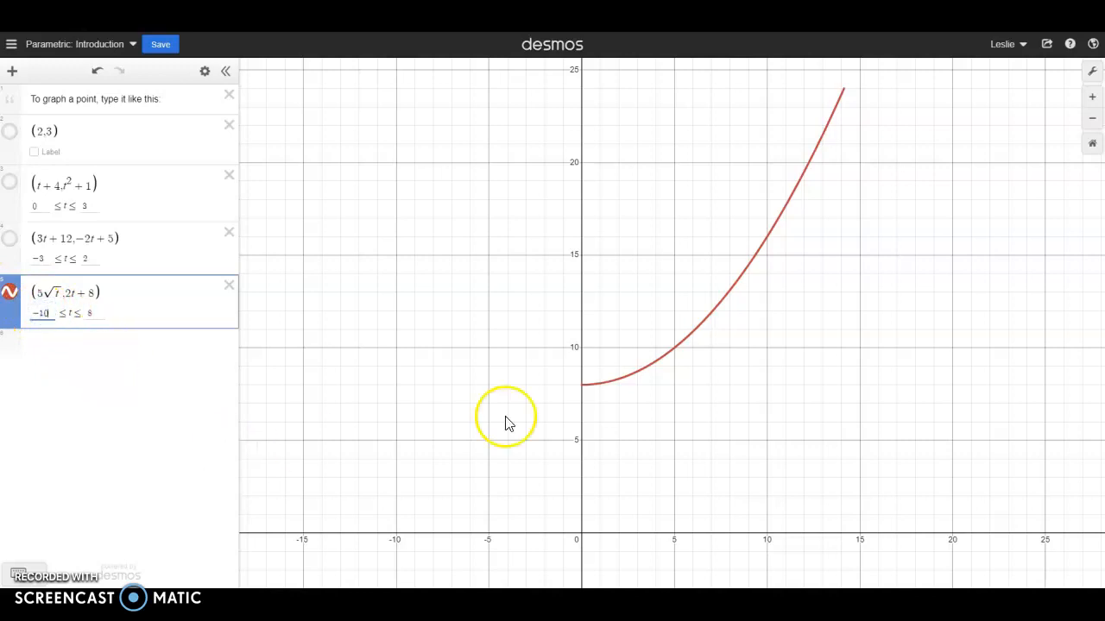
{"action": "double_click", "coordinate": [36, 313]}
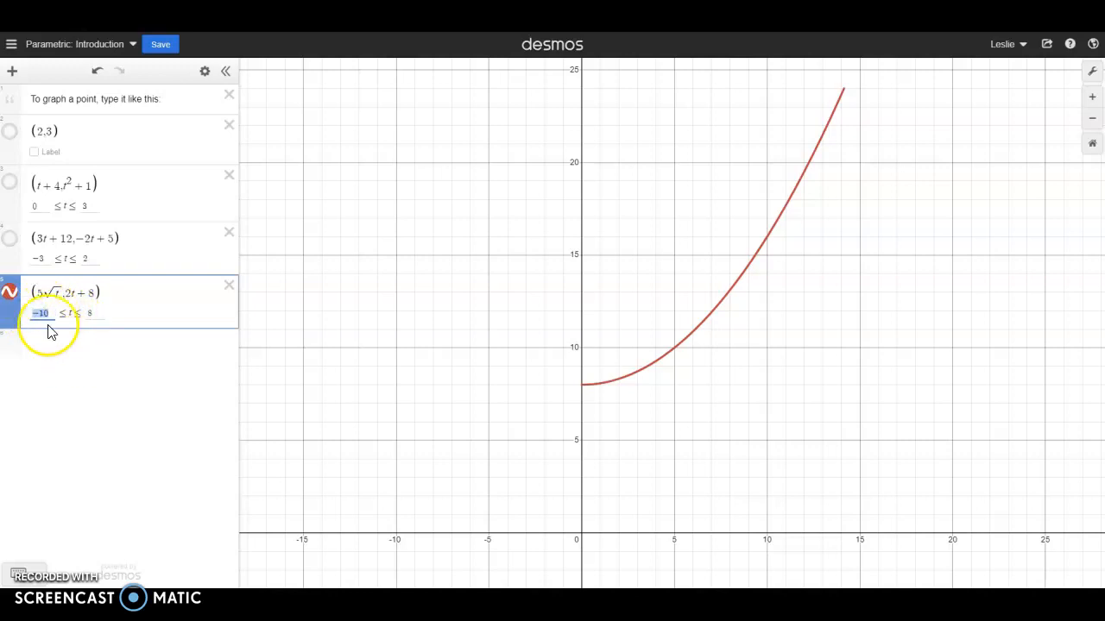
{"action": "type", "text": "0"}
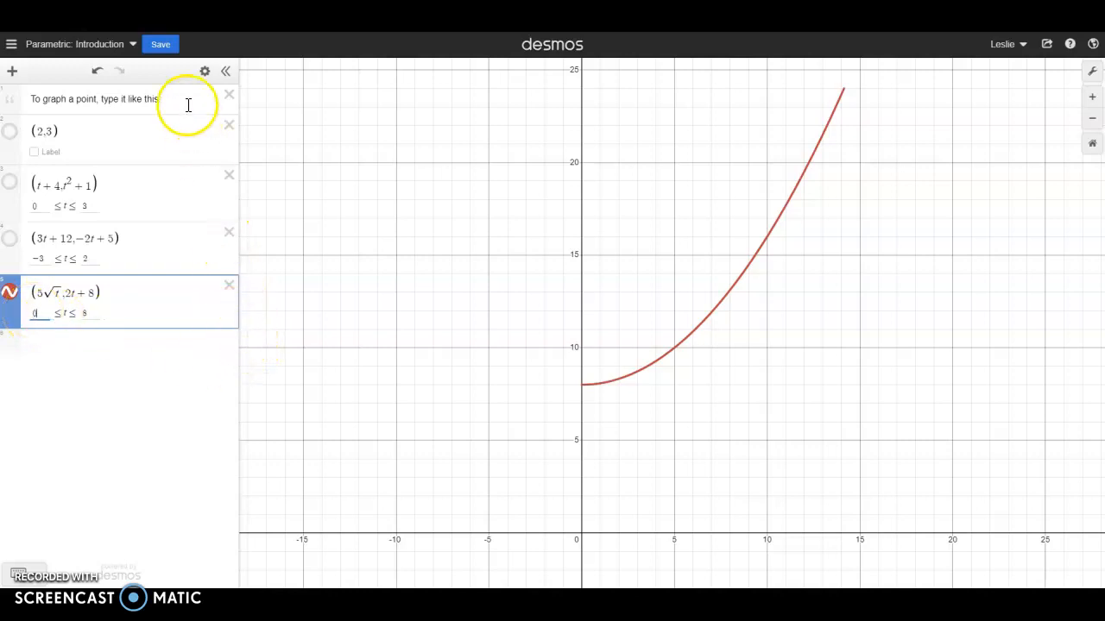
- Hide the (5√t, 2t + 8) curve and enter log₅ t² on a new line
{"action": "left_click", "coordinate": [10, 295]}
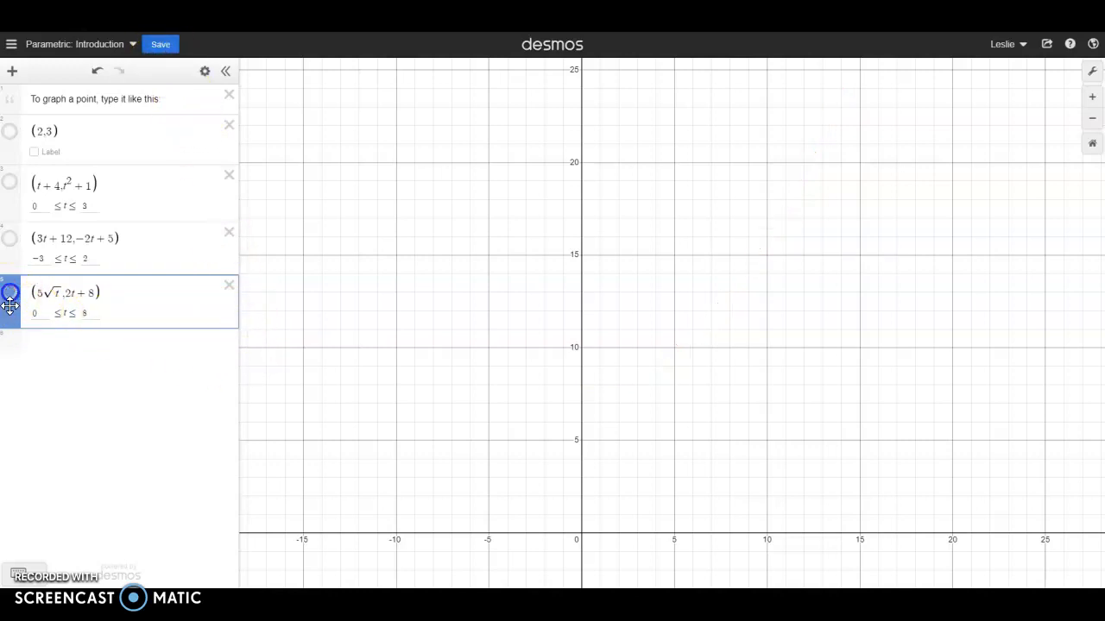
{"action": "left_click", "coordinate": [57, 342]}
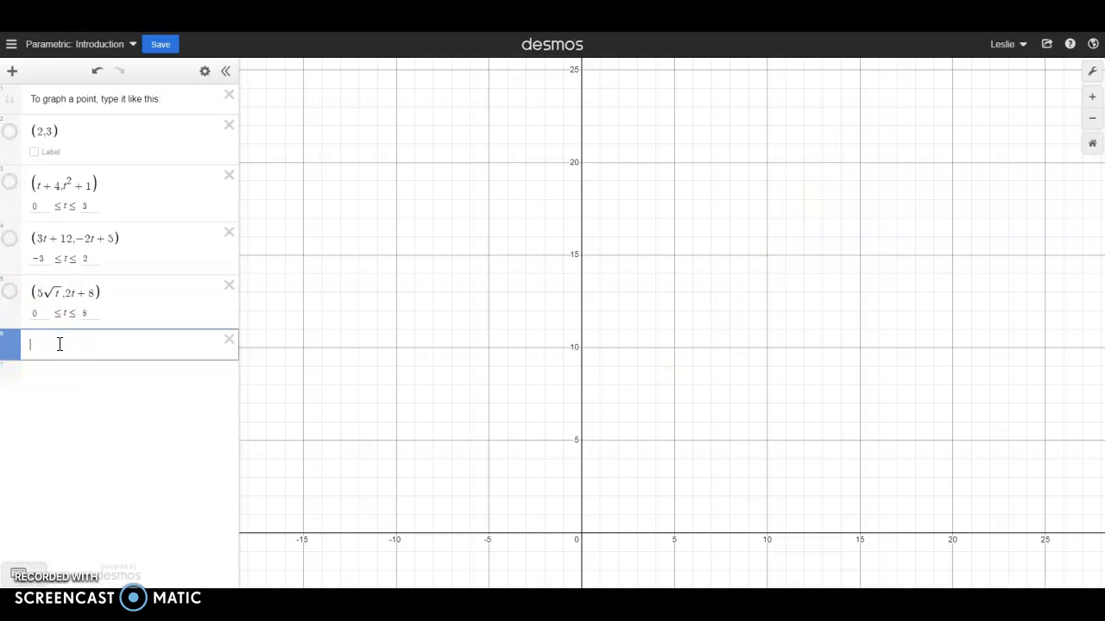
{"action": "type", "text": "log"}
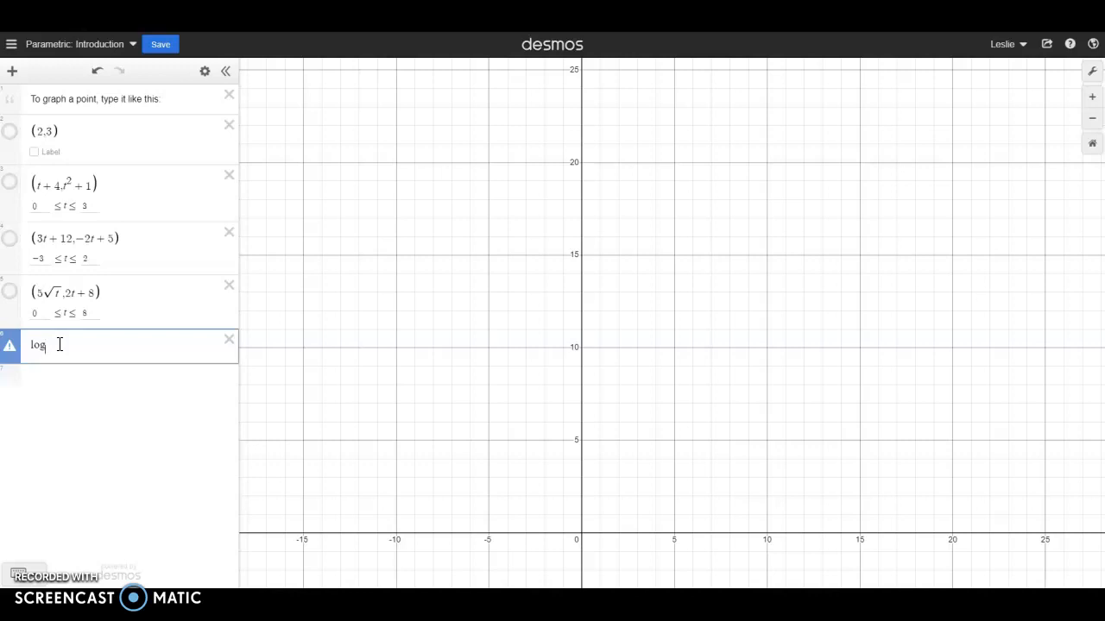
{"action": "left_click", "coordinate": [45, 356]}
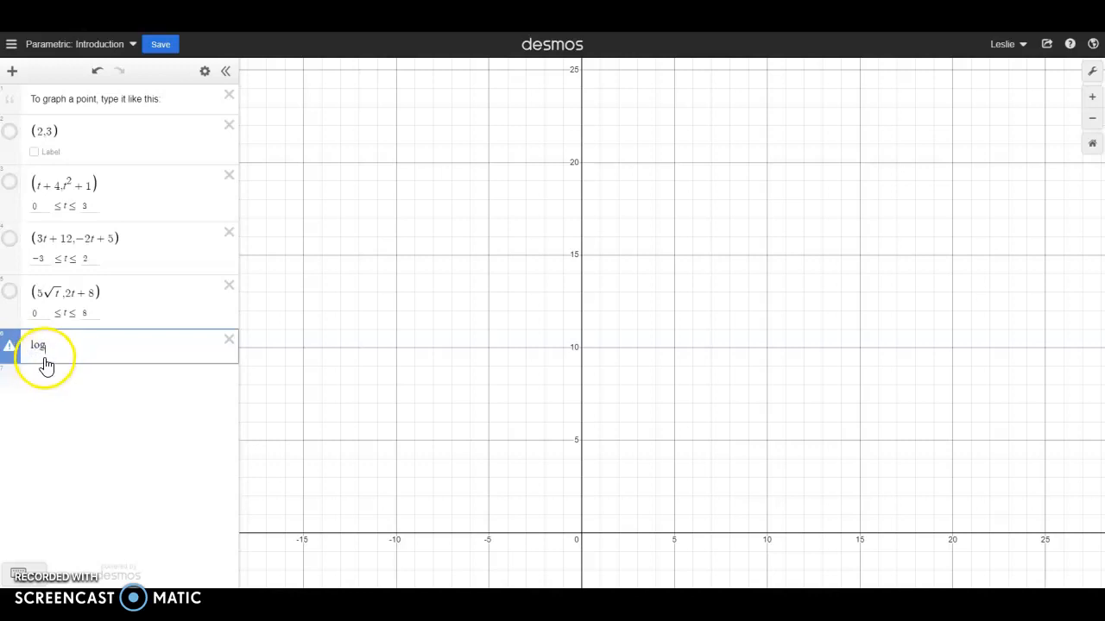
{"action": "type", "text": "_"}
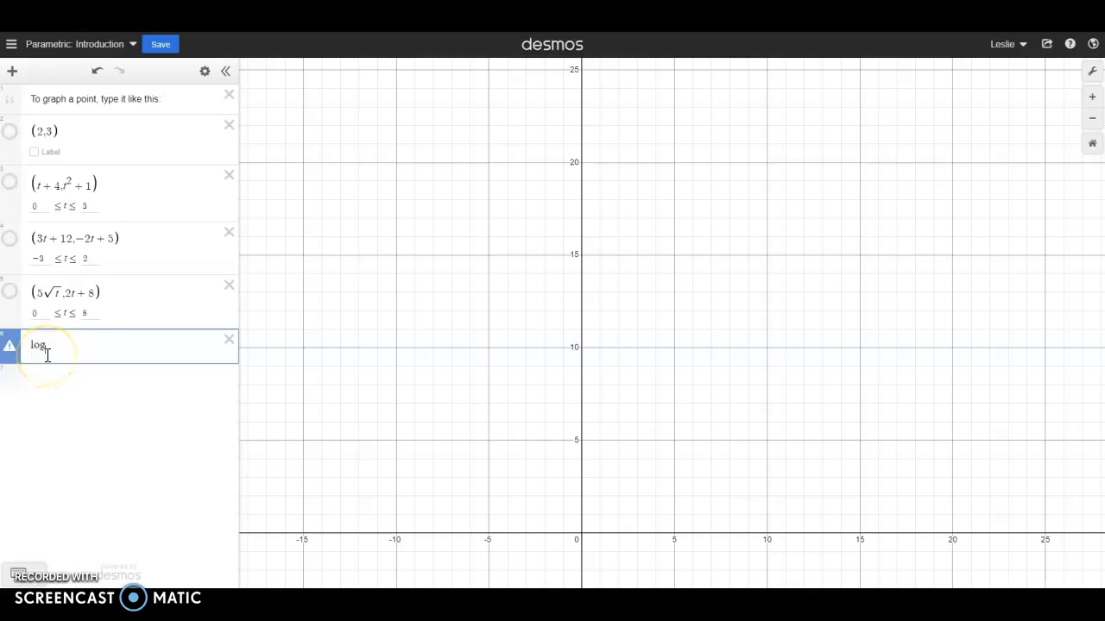
{"action": "type", "text": "5"}
{"action": "key", "text": "Right"}
{"action": "type", "text": "t"}
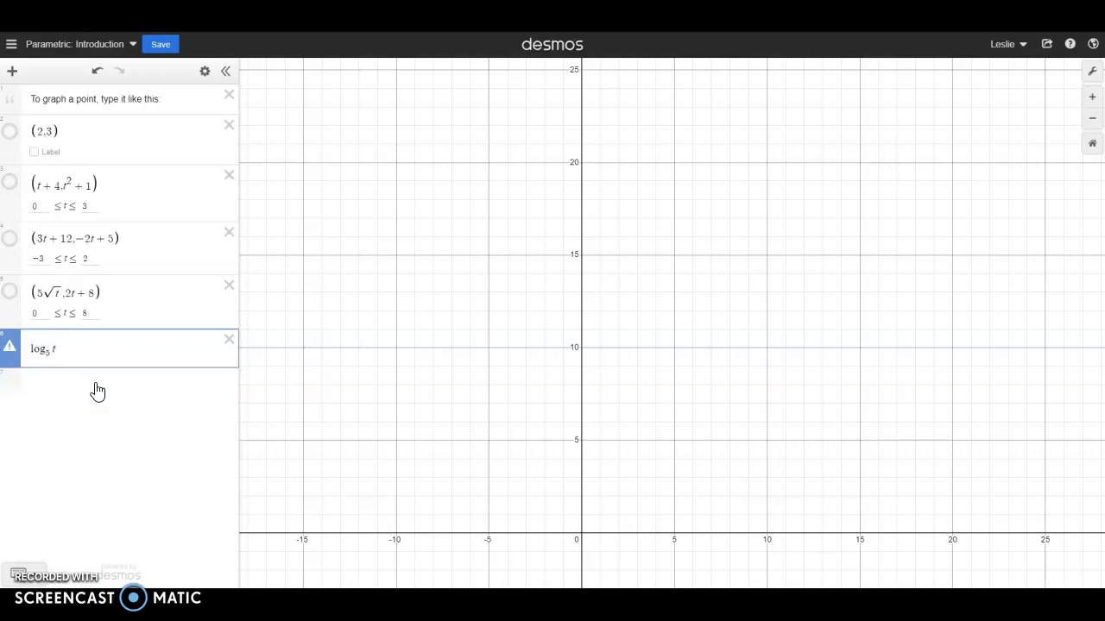
{"action": "type", "text": "^2"}
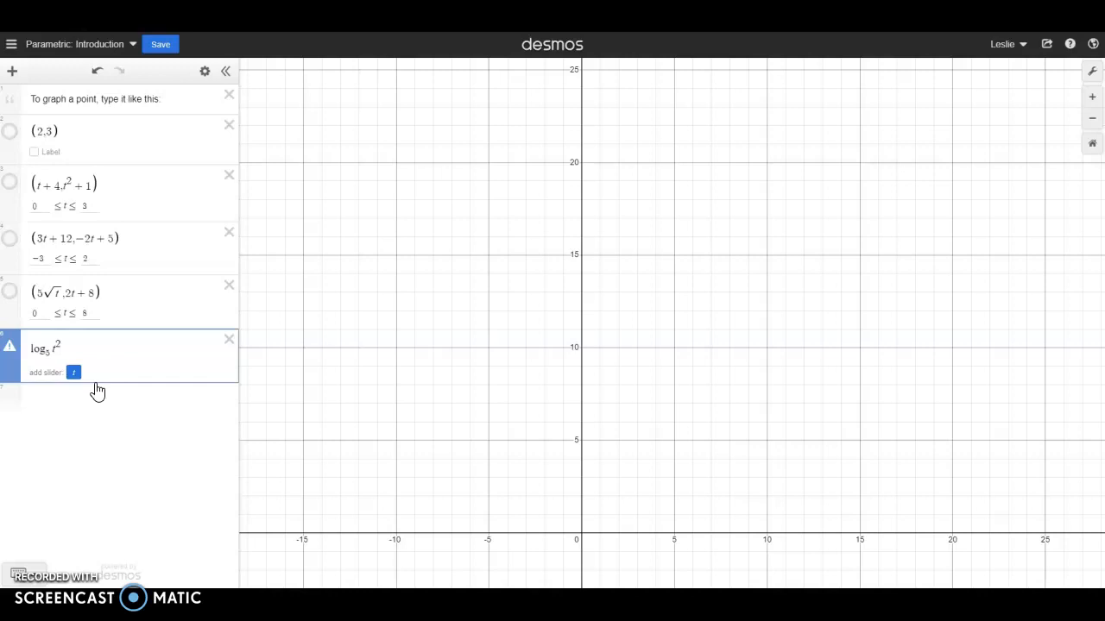
- Make log₅ t² the first coordinate of a point by adding an opening parenthesis before it and a comma after it
{"action": "key", "text": "Left"}
{"action": "key", "text": "Left"}
{"action": "key", "text": "Left"}
{"action": "key", "text": "Left"}
{"action": "key", "text": "Left"}
{"action": "key", "text": "Left"}
{"action": "key", "text": "Left"}
{"action": "key", "text": "Left"}
{"action": "left_click", "coordinate": [73, 378]}
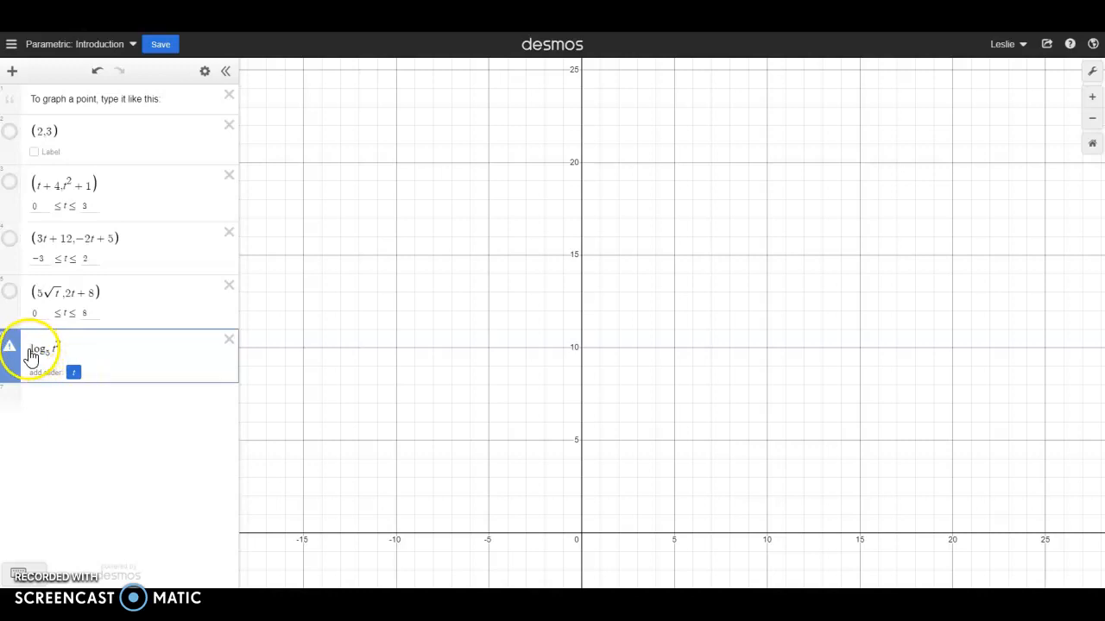
{"action": "type", "text": "("}
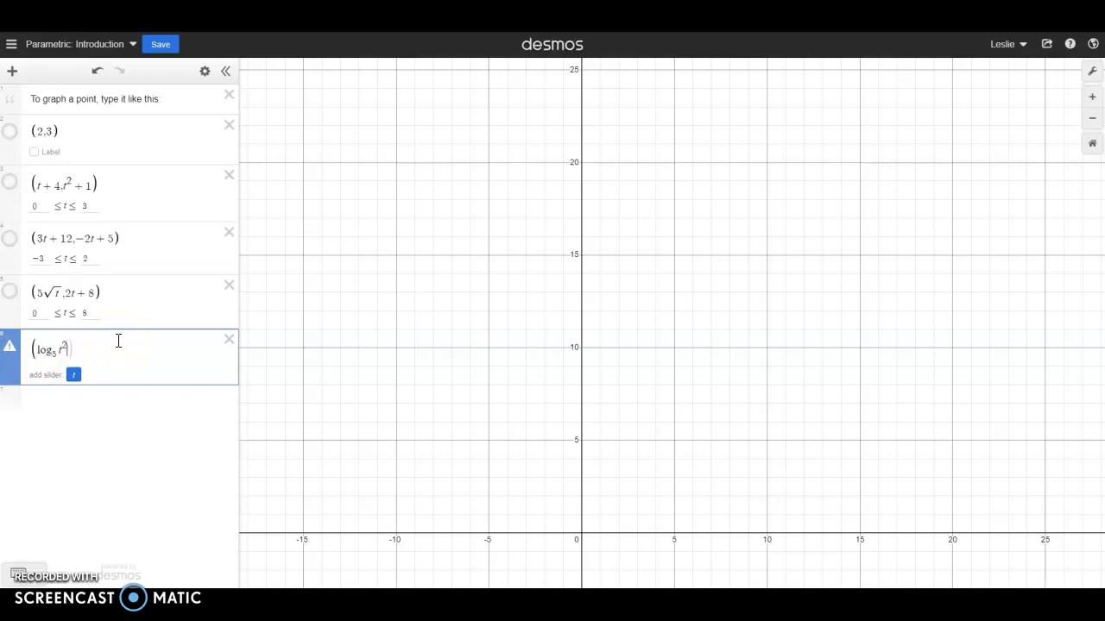
{"action": "type", "text": ","}
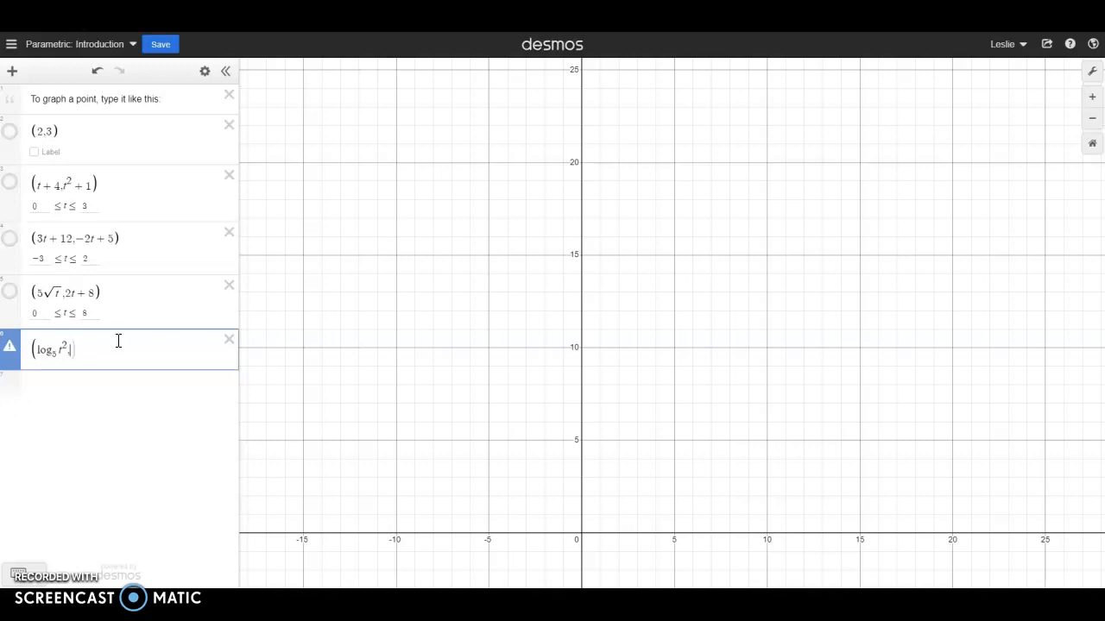
- Complete the point with log₅(t + 1) as its second coordinate and close the parentheses
{"action": "type", "text": "log"}
{"action": "type", "text": "_"}
{"action": "type", "text": "4"}
{"action": "type", "text": "("}
{"action": "type", "text": "t+1"}
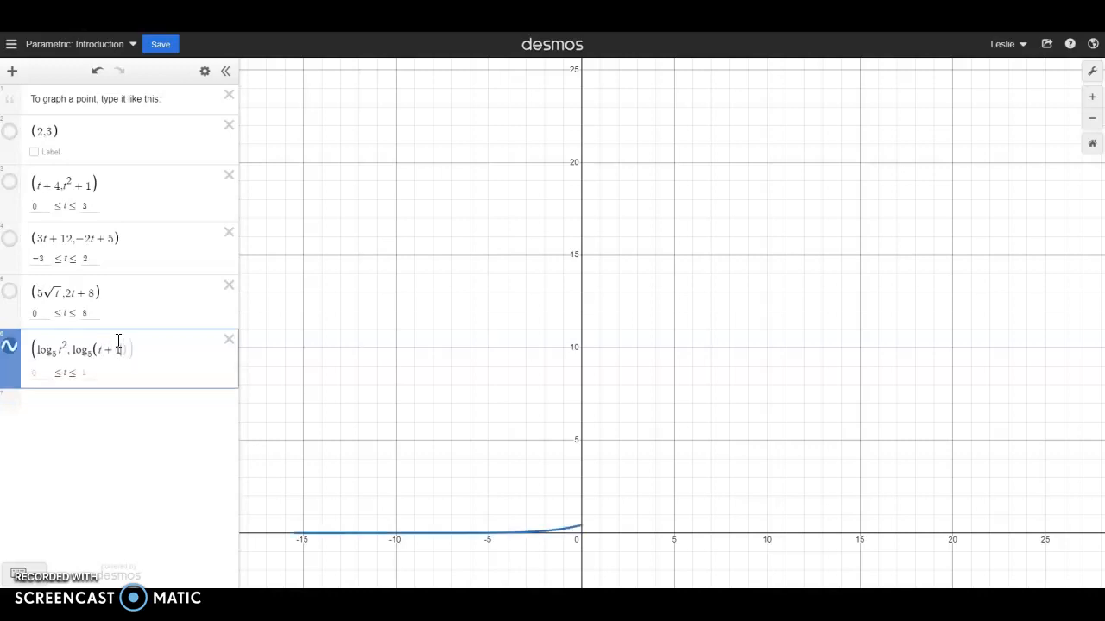
{"action": "type", "text": "))"}
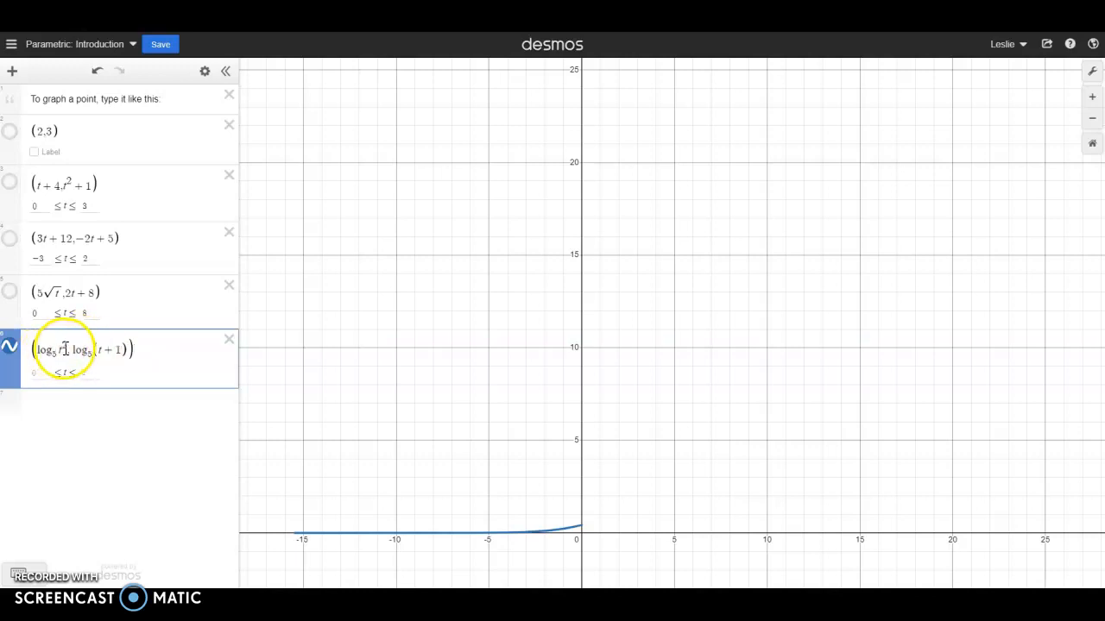
- Increase the upper bound of t for the (log₅ t², log₅(t + 1)) curve by powers of ten, from 10 up to 10000000
{"action": "scroll", "coordinate": [480, 364], "scroll_direction": "down", "scroll_amount": 1}
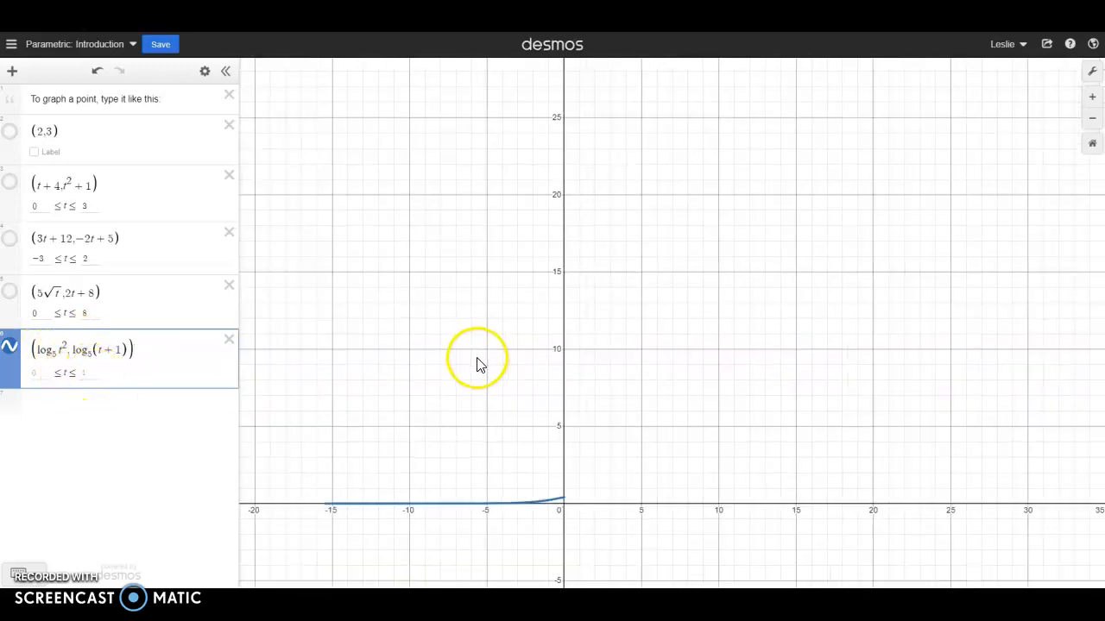
{"action": "scroll", "coordinate": [480, 364], "scroll_direction": "down", "scroll_amount": 1}
{"action": "left_click", "coordinate": [518, 503]}
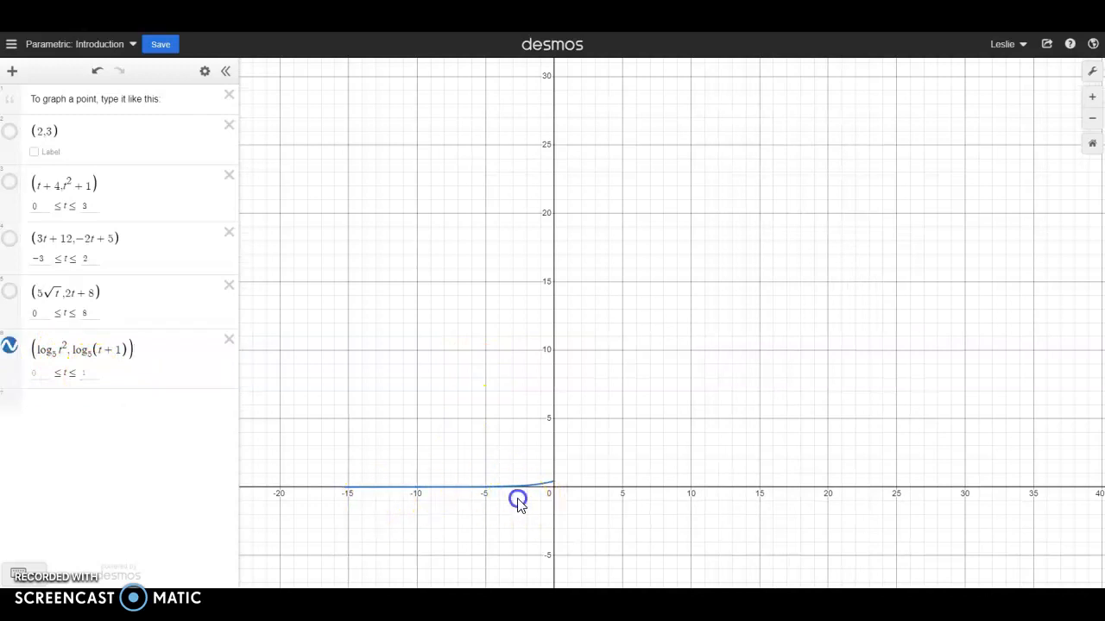
{"action": "left_click", "coordinate": [96, 374]}
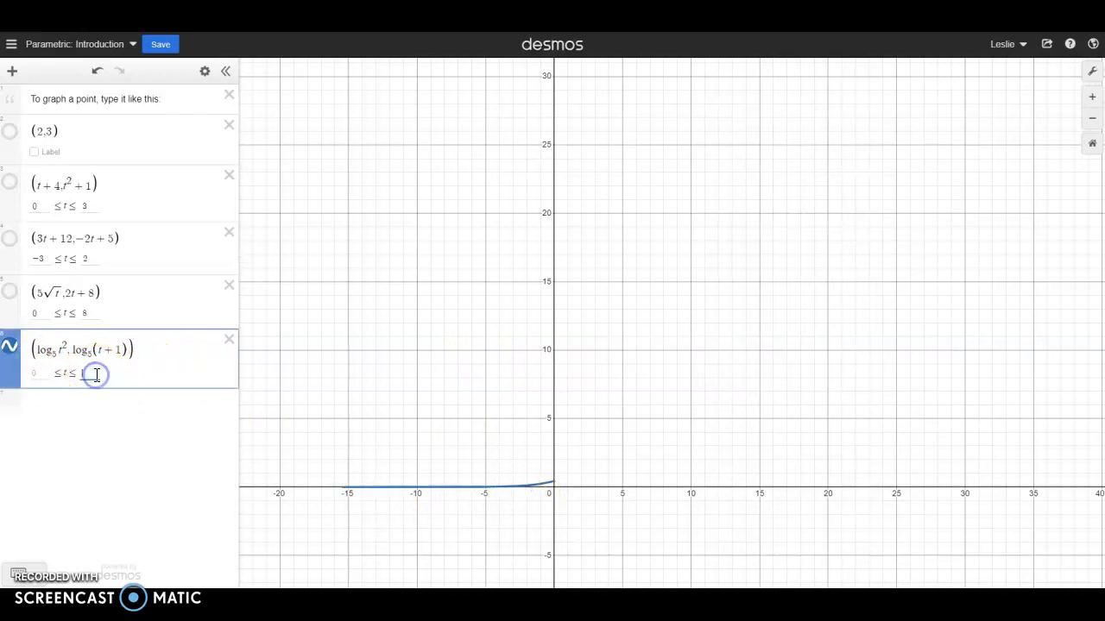
{"action": "type", "text": "10"}
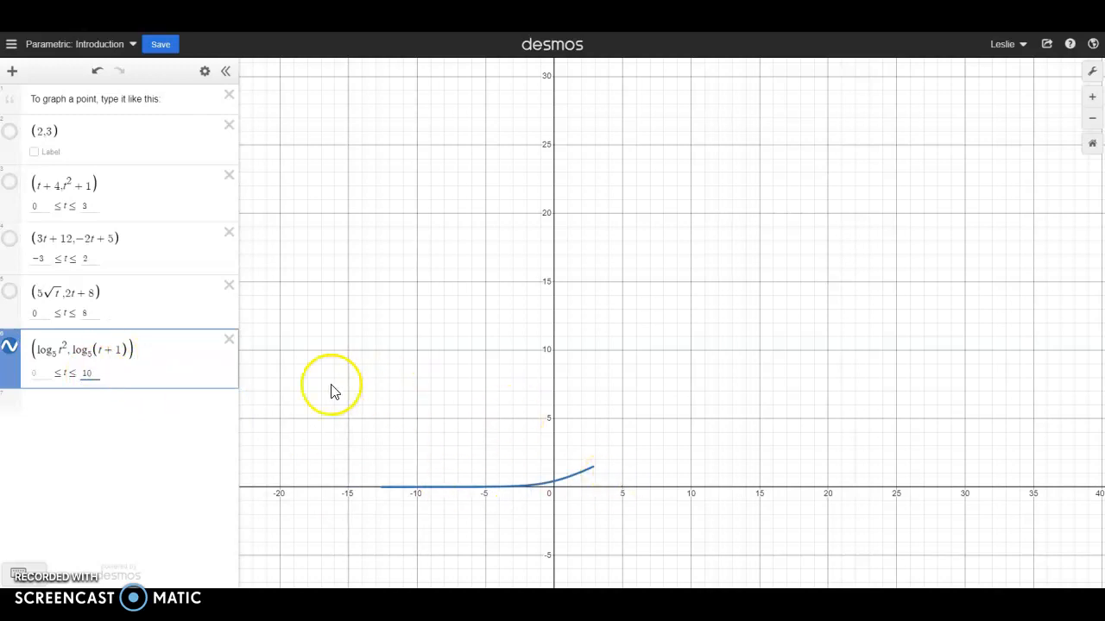
{"action": "type", "text": "0"}
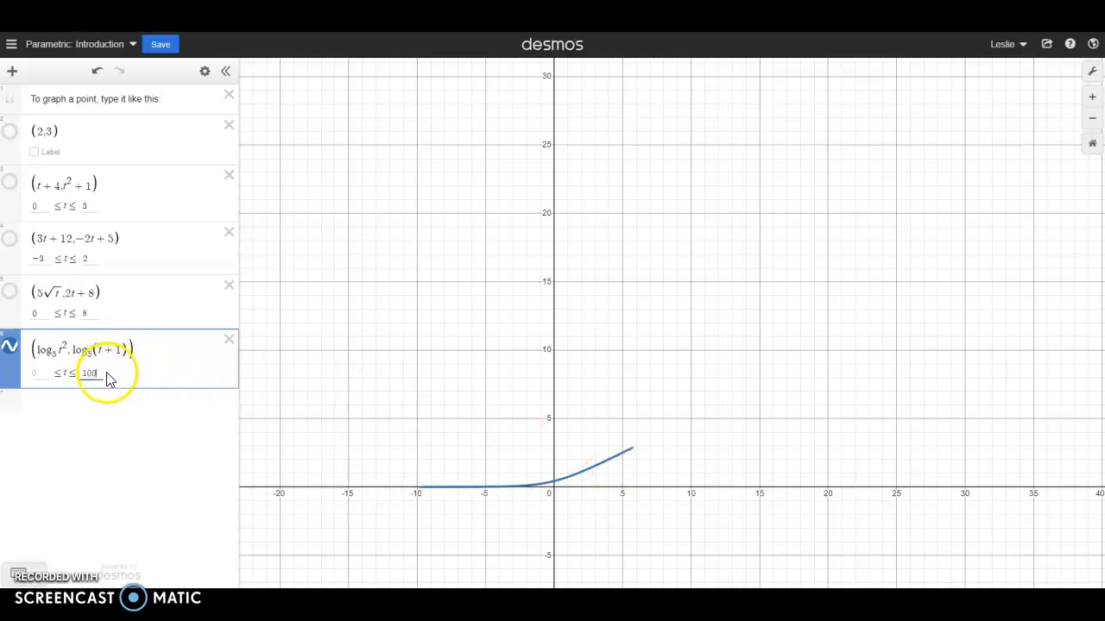
{"action": "type", "text": "0"}
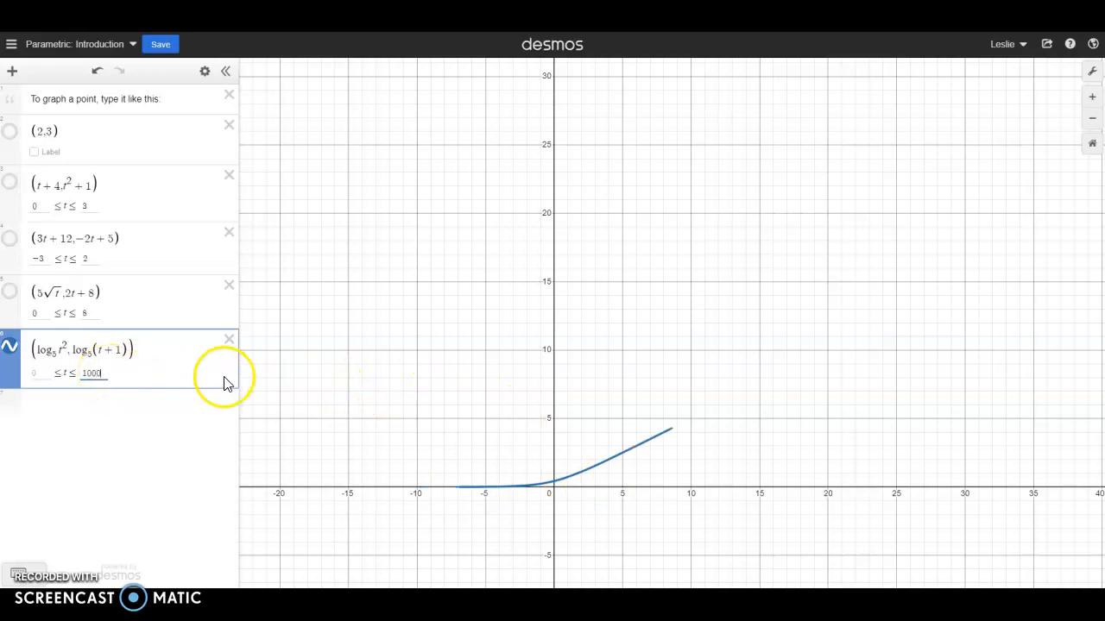
{"action": "type", "text": "00"}
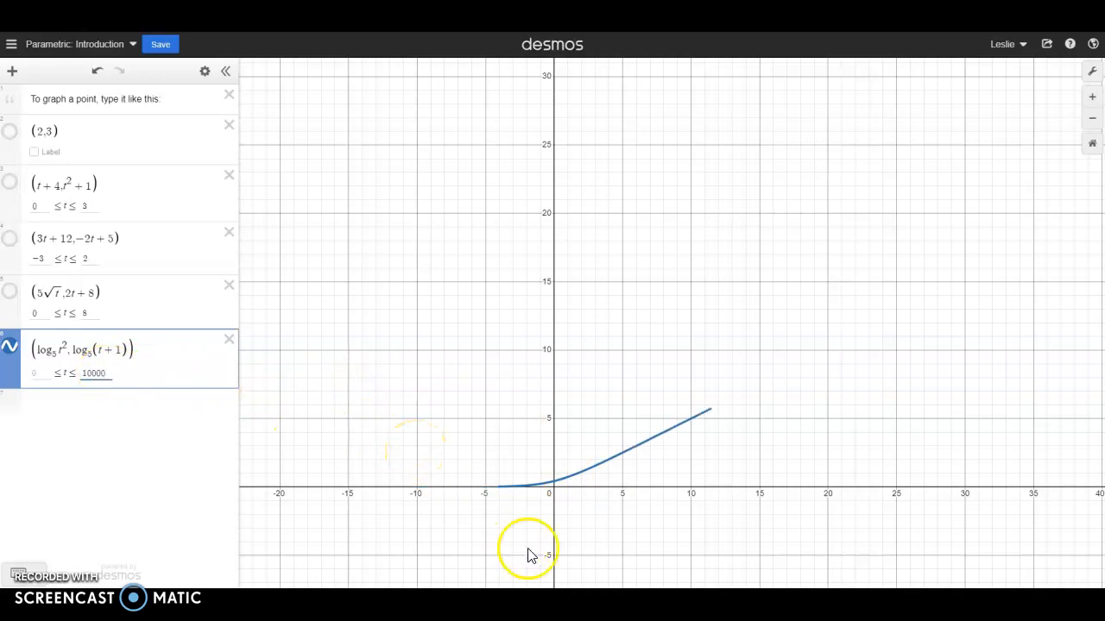
{"action": "type", "text": "00"}
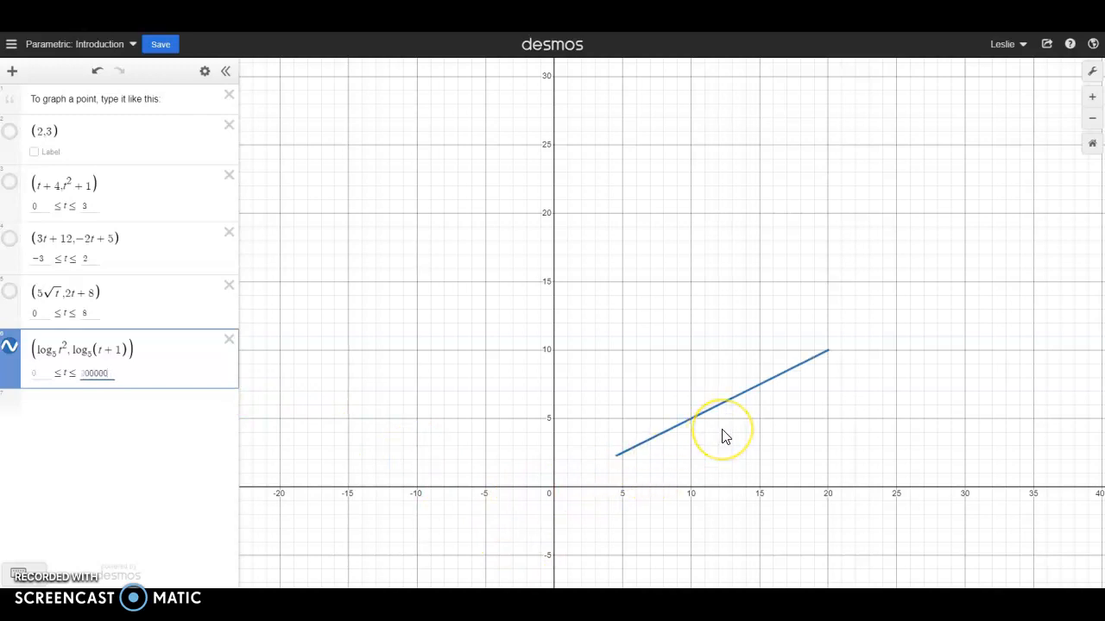
{"action": "type", "text": "0"}
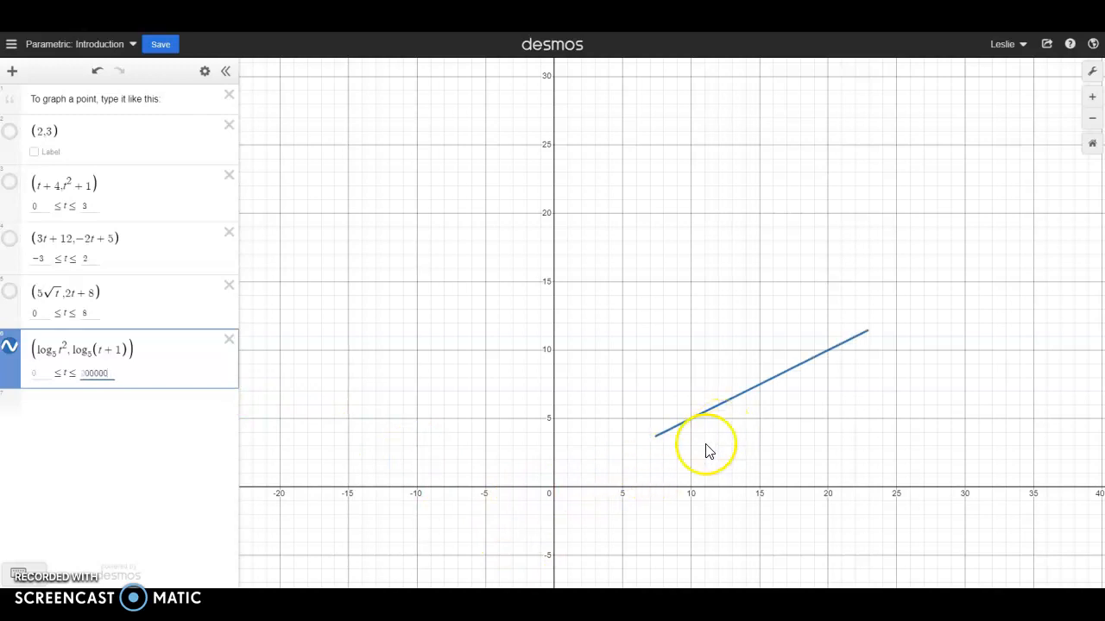
- Raise the upper bound of t for the logarithmic curve to 100000000 and set its lower bound to -1000
{"action": "left_click", "coordinate": [36, 374]}
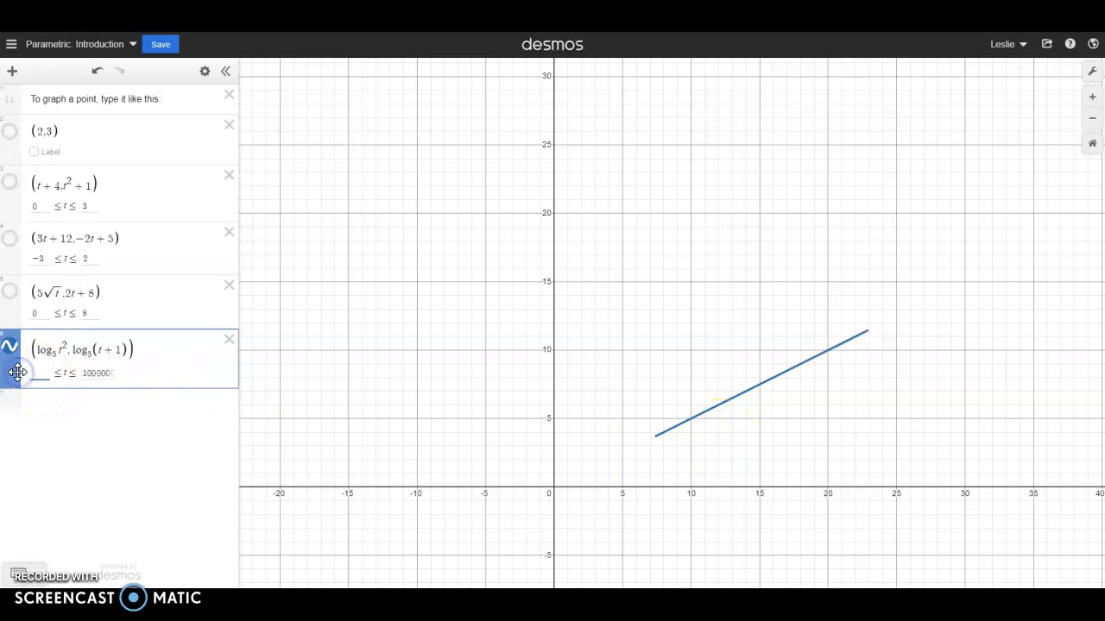
{"action": "type", "text": "-1000"}
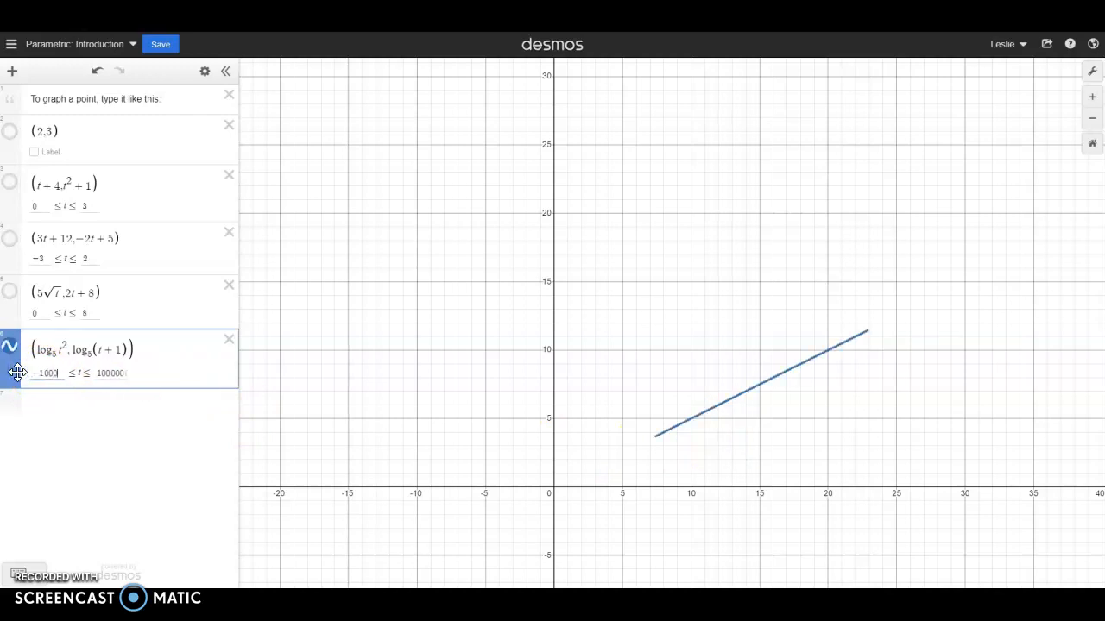
- Set the lower bound of t for the (log₅ t², log₅(t + 1)) curve to -0.999
{"action": "left_click", "coordinate": [100, 350]}
{"action": "left_click", "coordinate": [102, 351]}
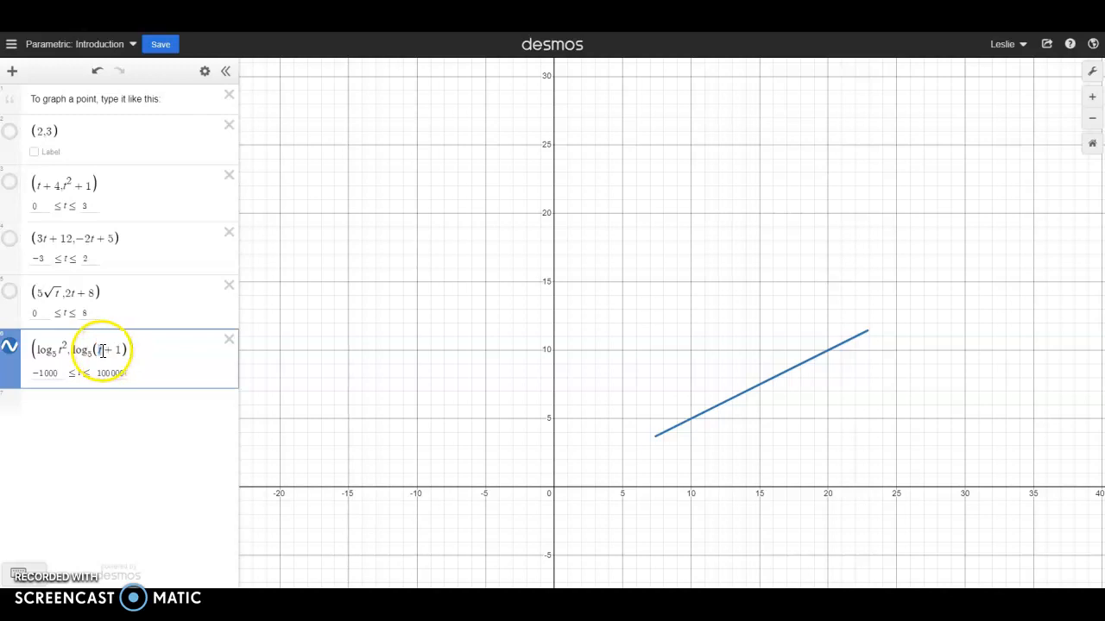
{"action": "double_click", "coordinate": [46, 373]}
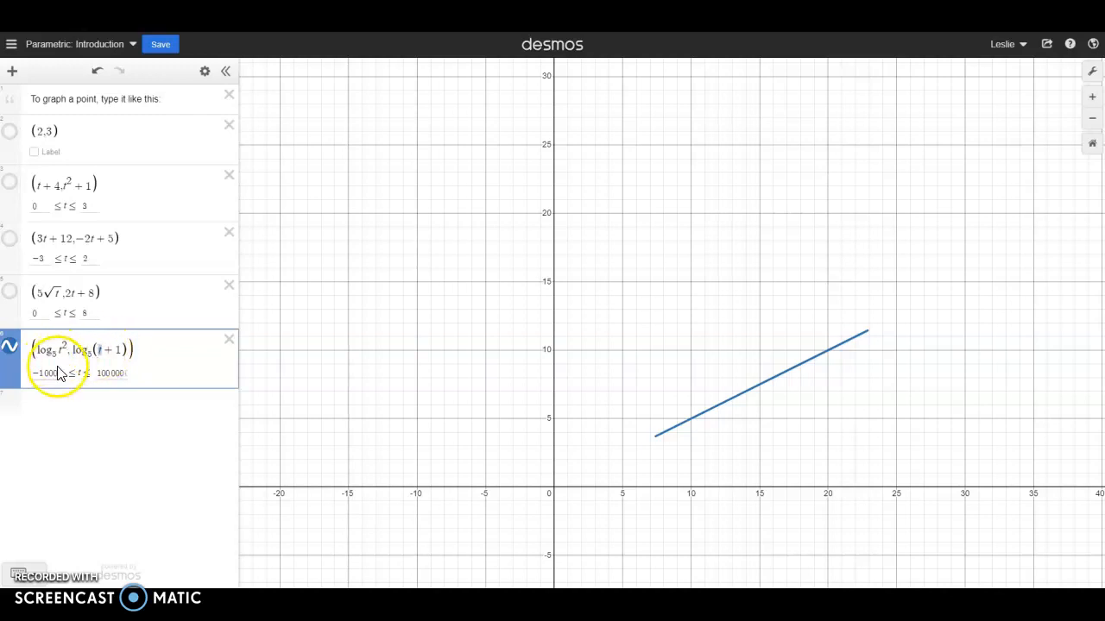
{"action": "type", "text": "-0.1"}
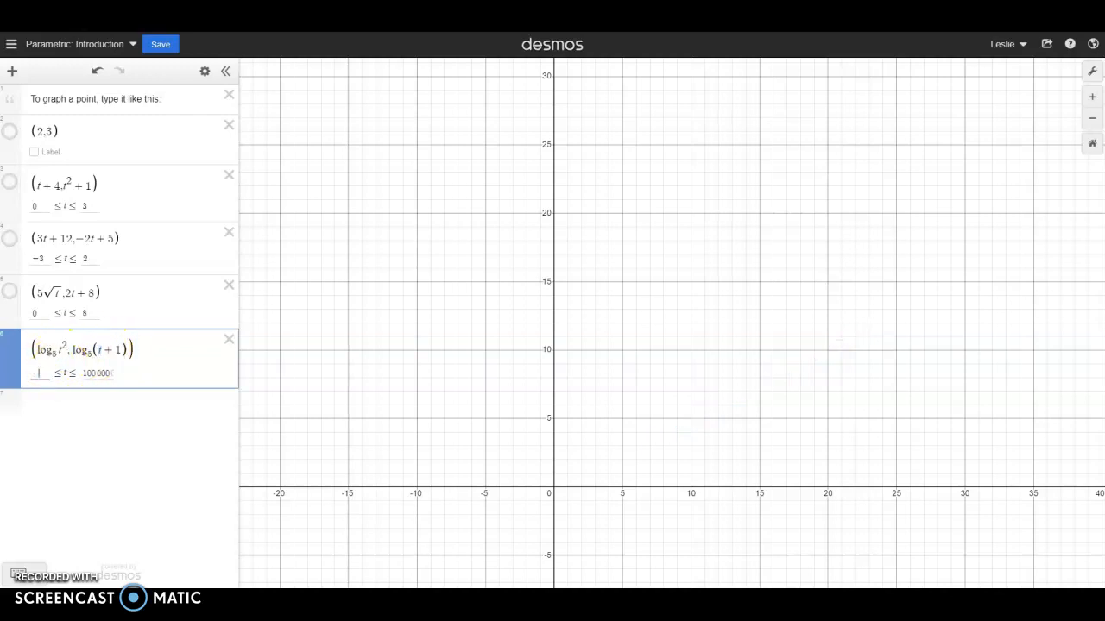
{"action": "type", "text": "99"}
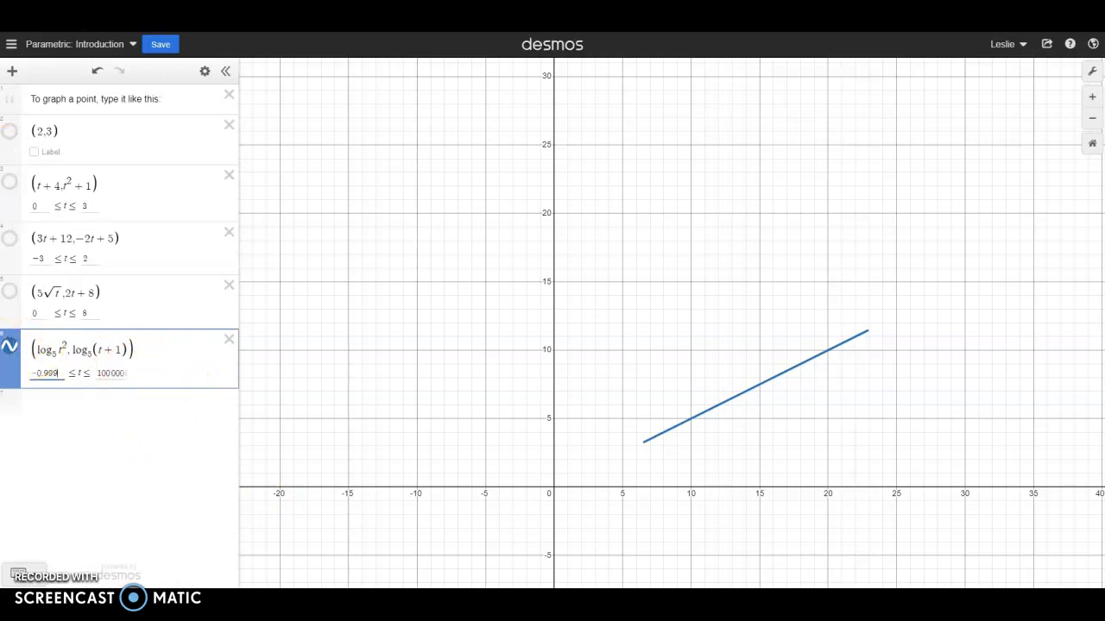
{"action": "left_click", "coordinate": [98, 417]}
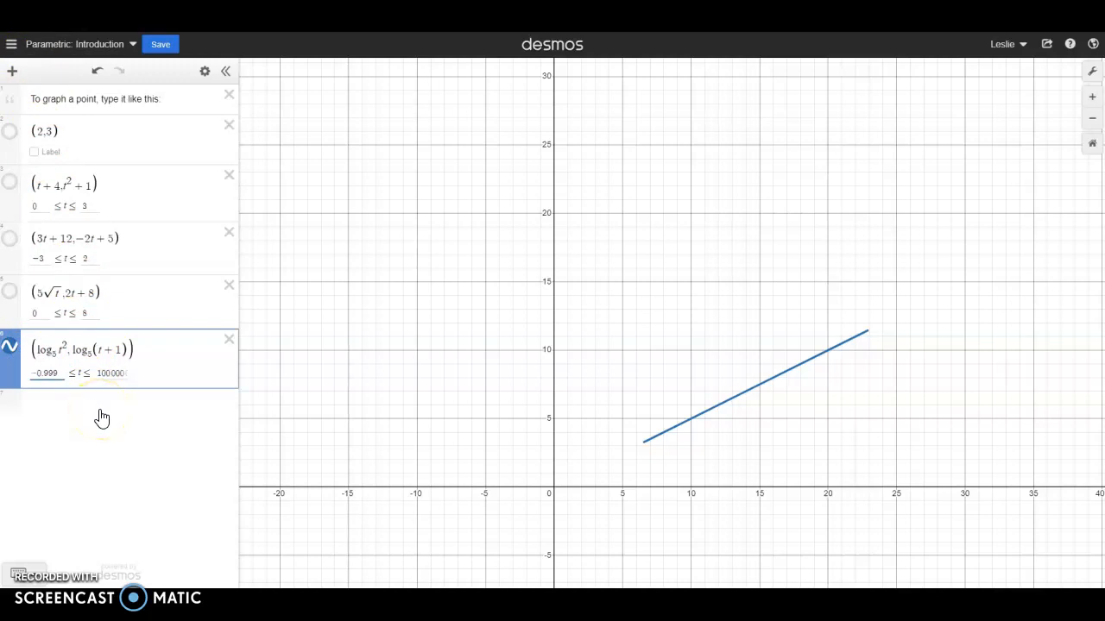